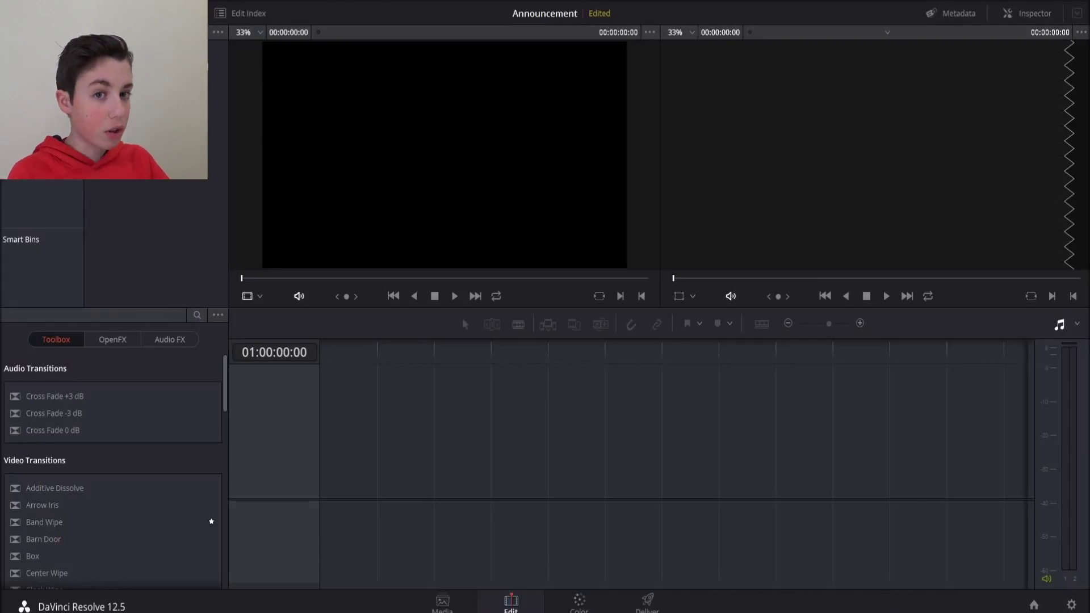
# - Place My Movie on Video 1 and the IMG_1656 webcam clip on Video 2 above it
pyautogui.moveTo(209, 76); pyautogui.dragTo(318, 453)
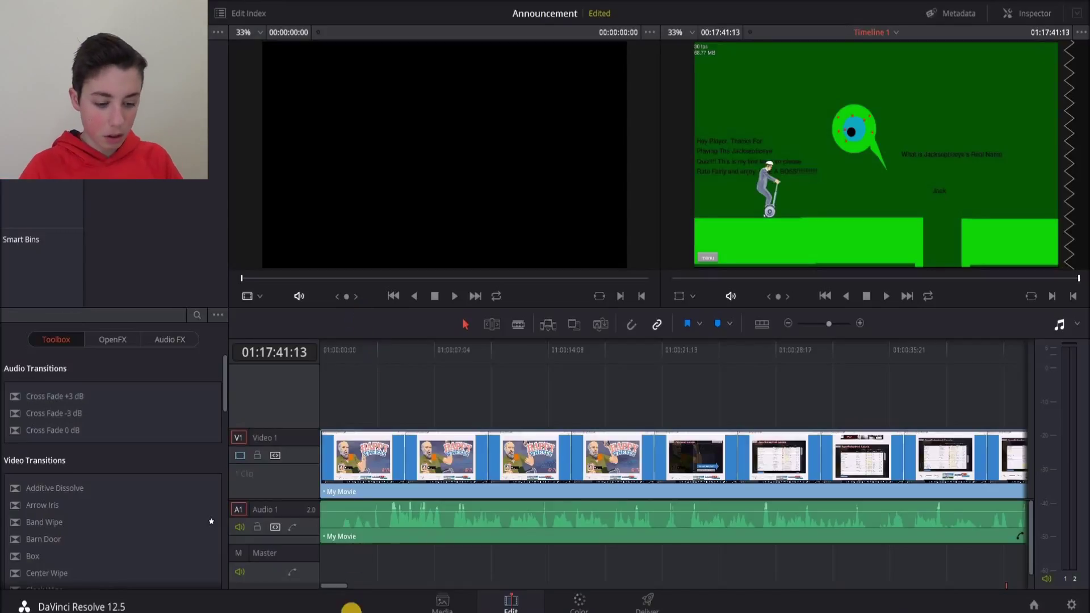
pyautogui.click(334, 362)
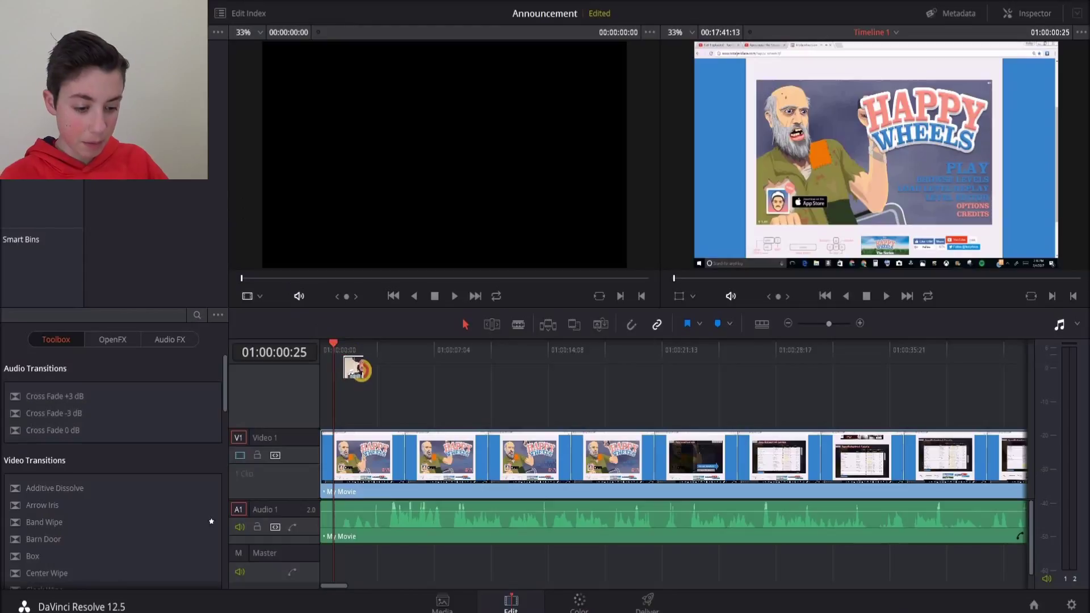
pyautogui.moveTo(369, 448); pyautogui.dragTo(318, 396)
pyautogui.press('End')
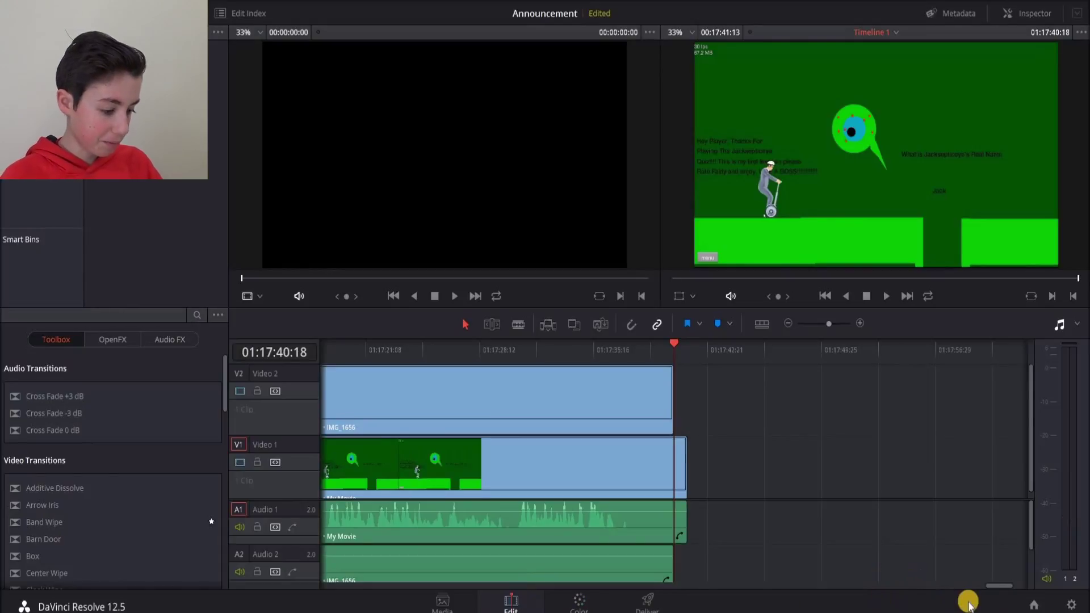
pyautogui.moveTo(1002, 585); pyautogui.dragTo(334, 584)
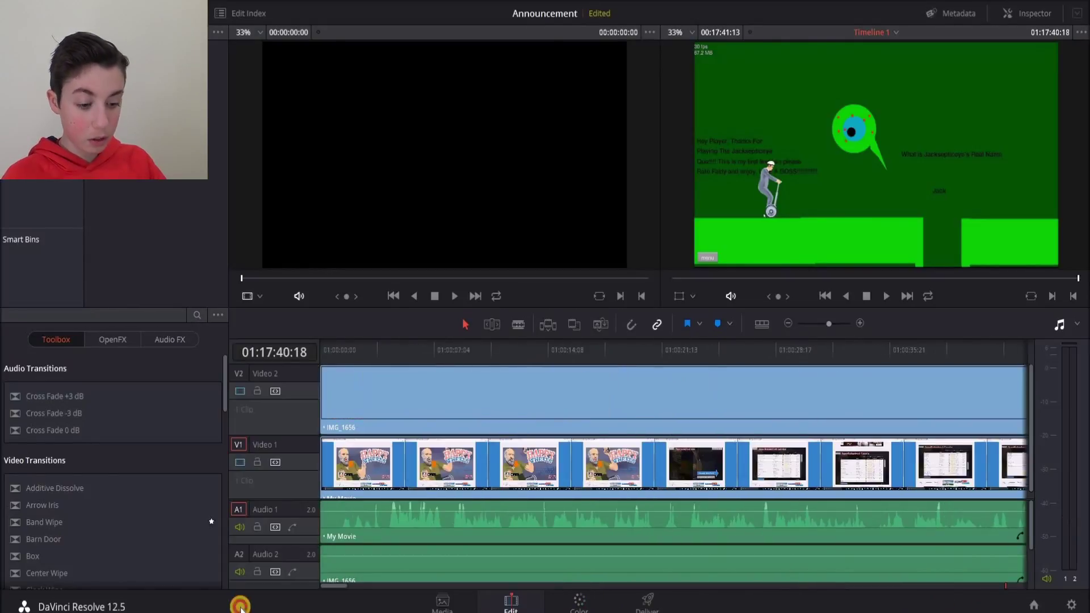
pyautogui.click(325, 352)
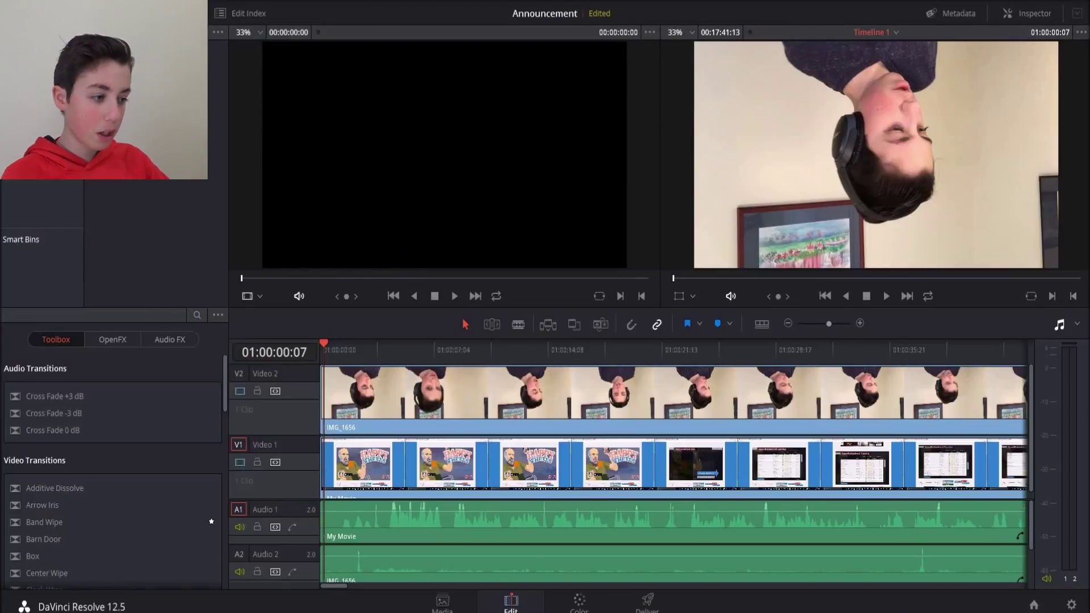
# - Apply Flip Vertical to IMG_1656 in the Inspector's Transform settings, leaving horizontal flip off
pyautogui.click(1027, 14)
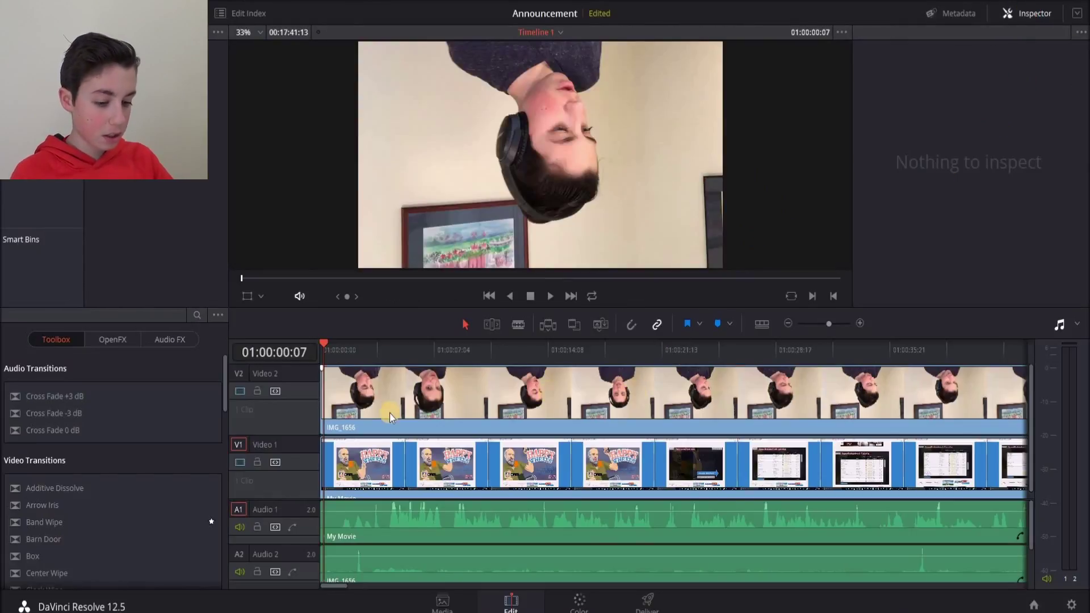
pyautogui.click(634, 396)
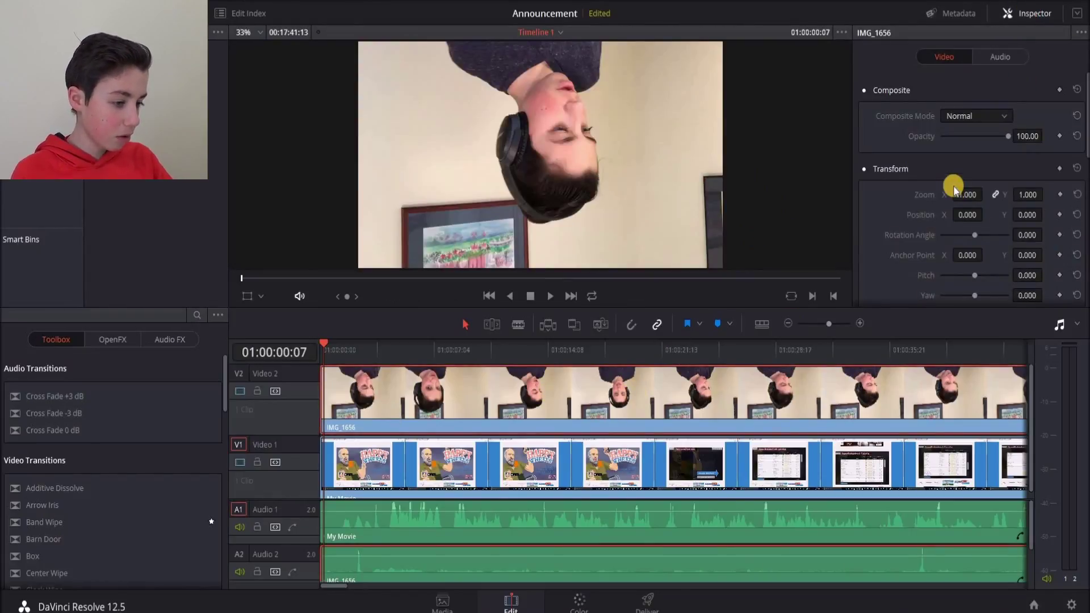
pyautogui.moveTo(1084, 119); pyautogui.dragTo(1084, 152)
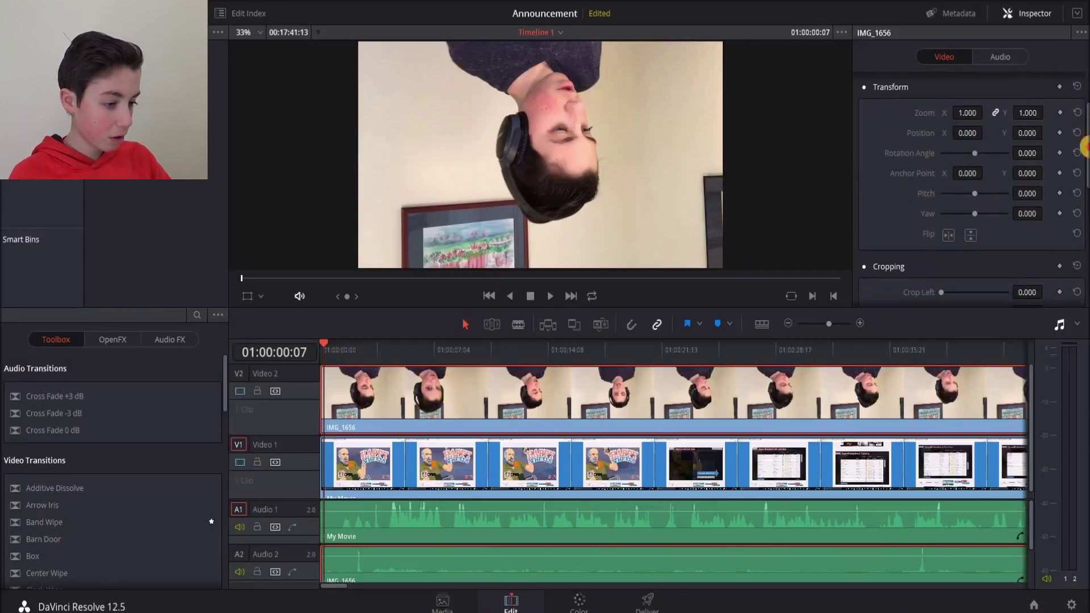
pyautogui.click(946, 237)
pyautogui.click(945, 237)
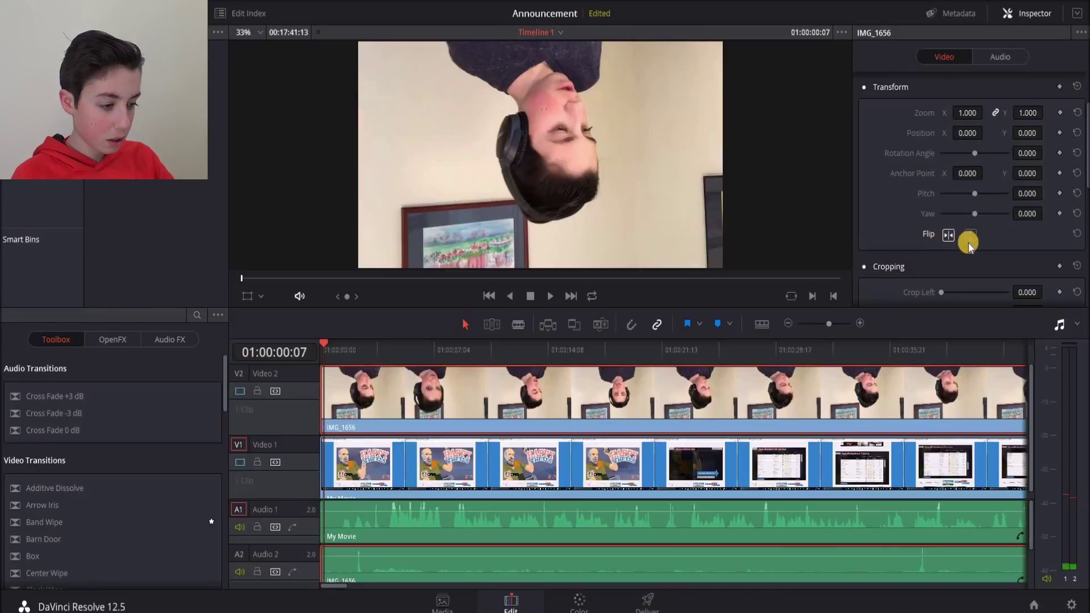
pyautogui.click(971, 239)
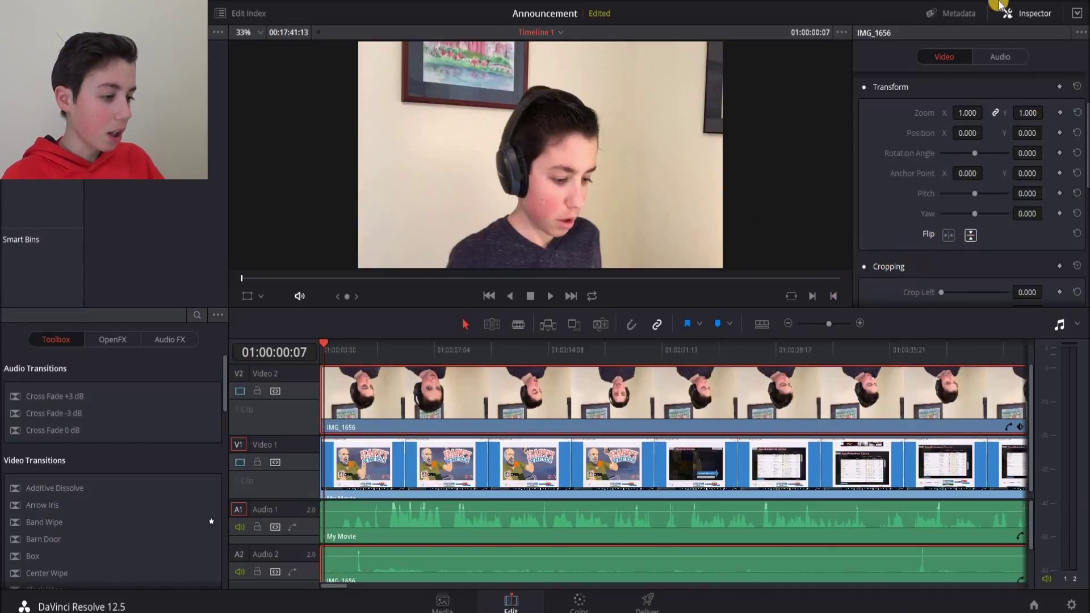
pyautogui.click(1032, 16)
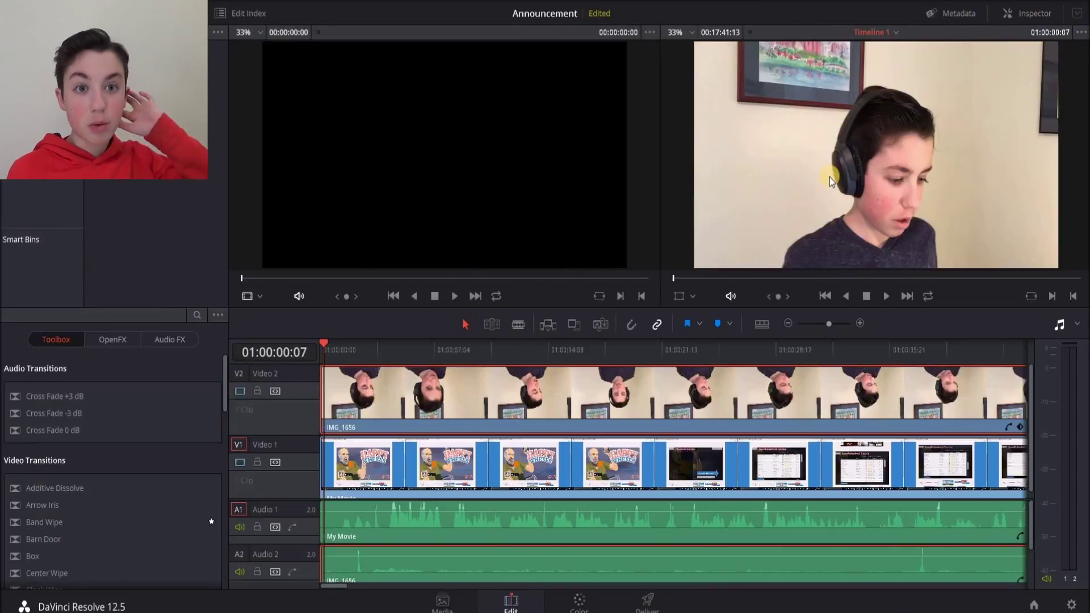
pyautogui.press('space')
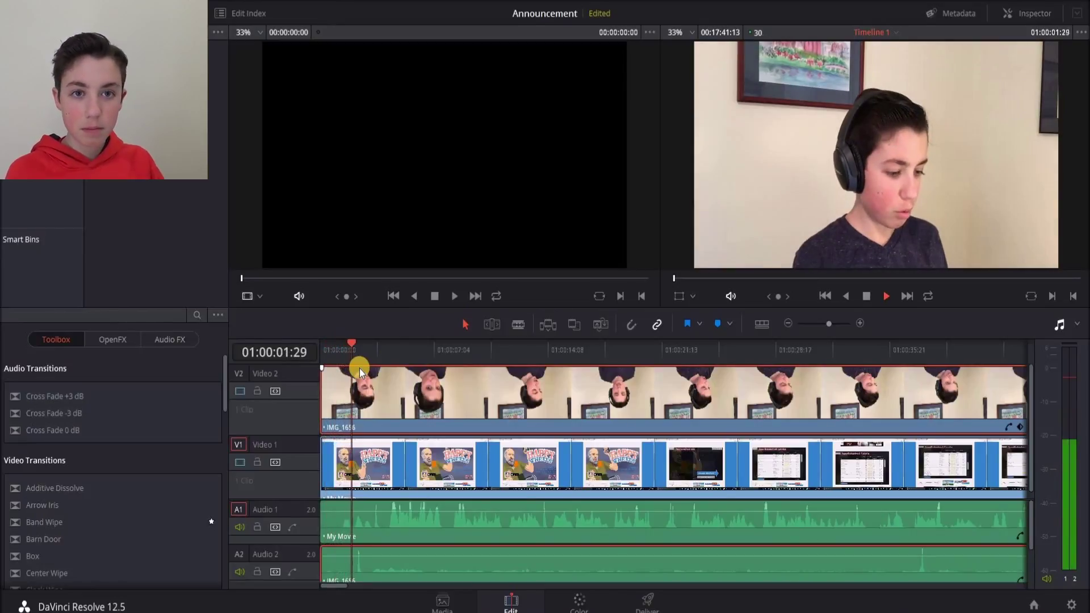
pyautogui.press('space')
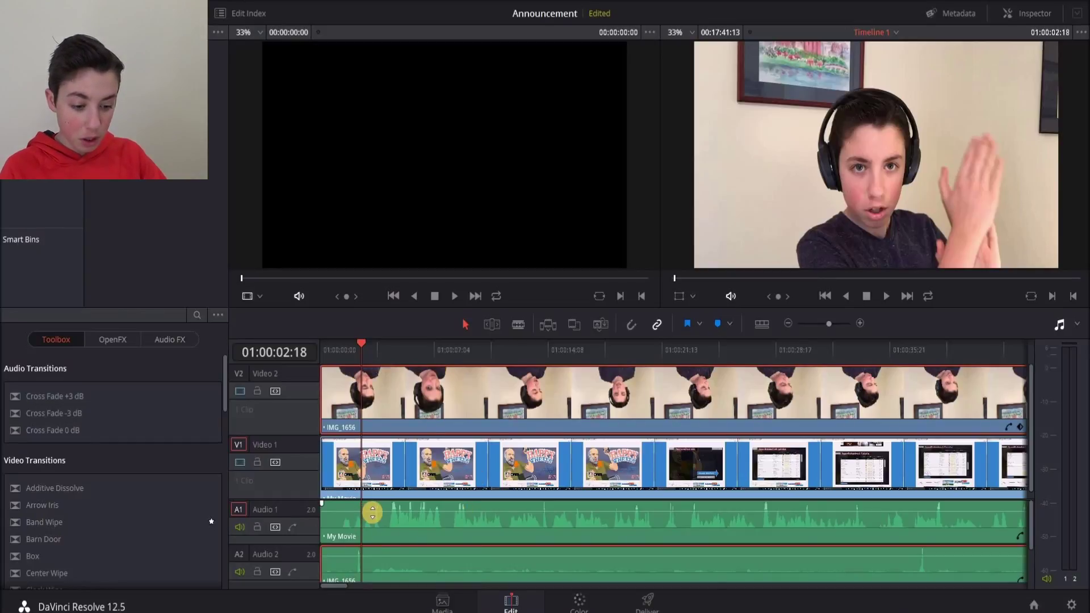
# - Shift the IMG_1656 clip and its audio about 24 frames later and check the timing in playback
pyautogui.moveTo(829, 324); pyautogui.dragTo(839, 326)
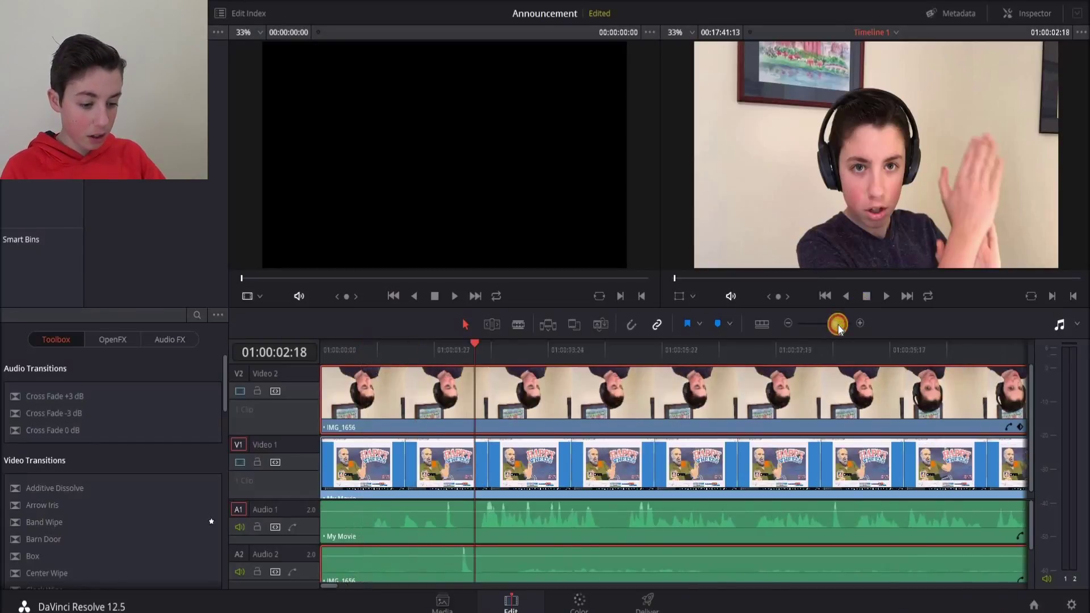
pyautogui.click(585, 512)
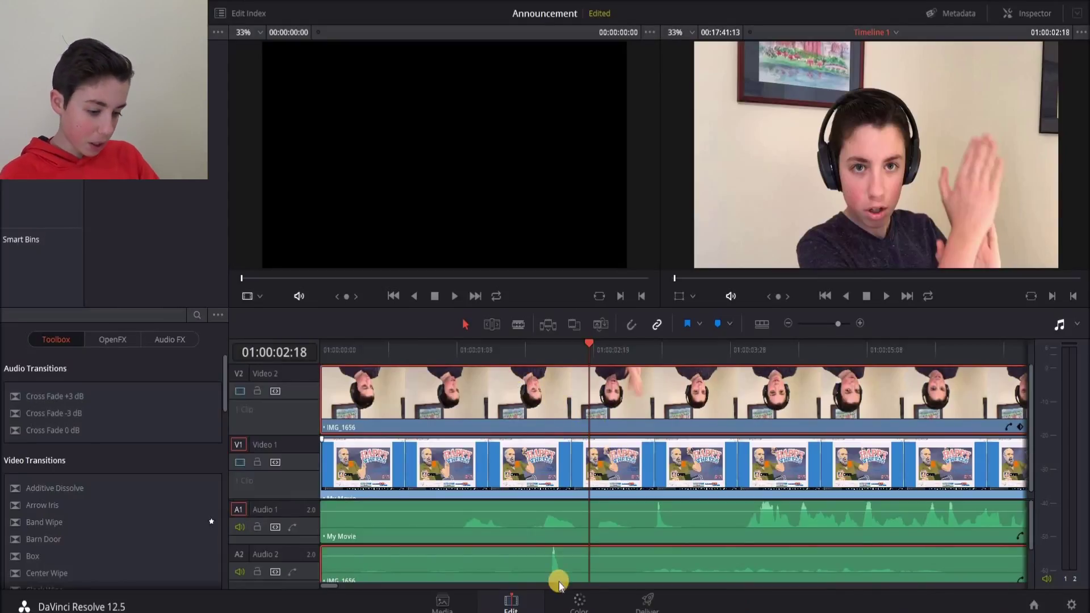
pyautogui.moveTo(515, 562); pyautogui.dragTo(620, 557)
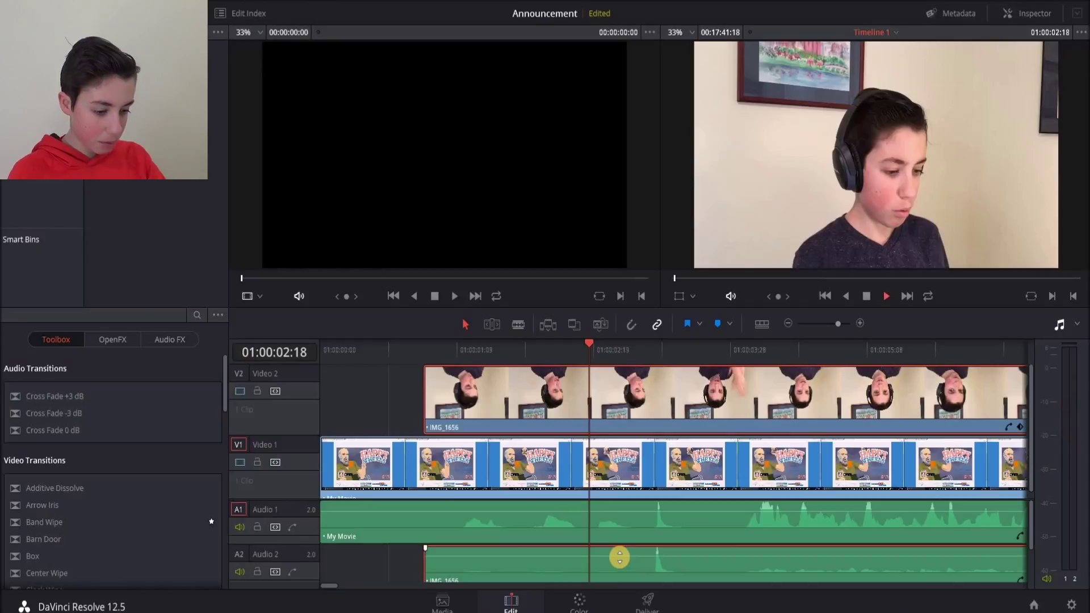
pyautogui.press('space')
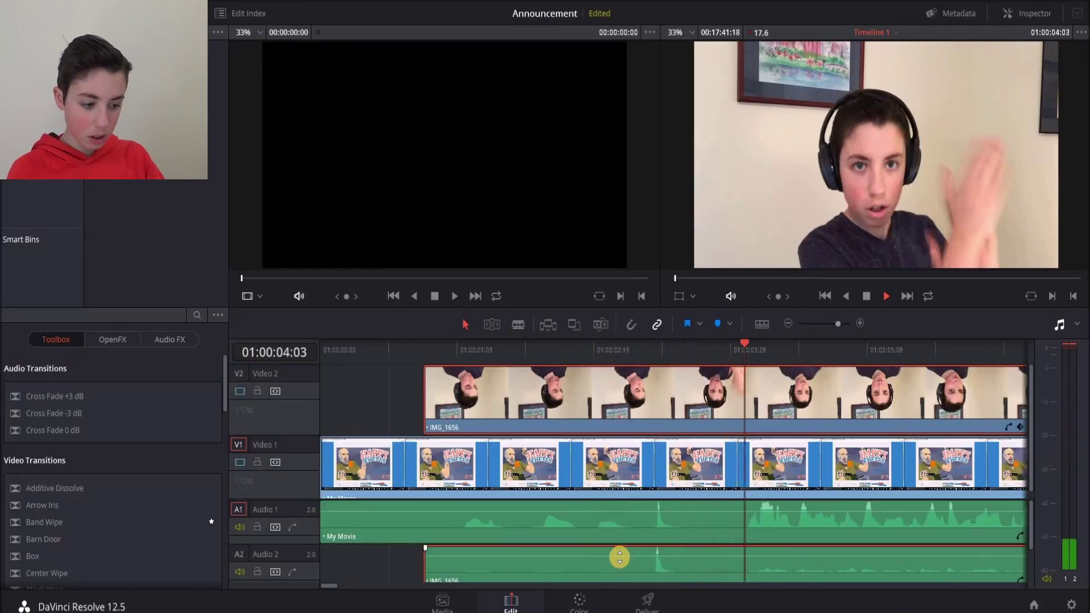
pyautogui.press('space')
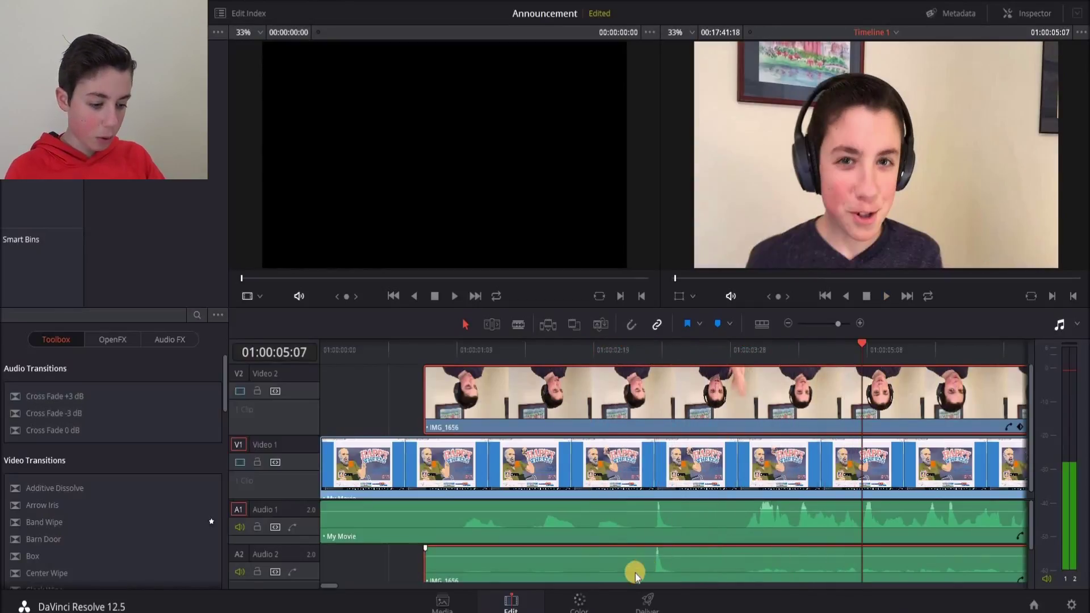
pyautogui.moveTo(633, 574); pyautogui.dragTo(636, 573)
pyautogui.click(628, 363)
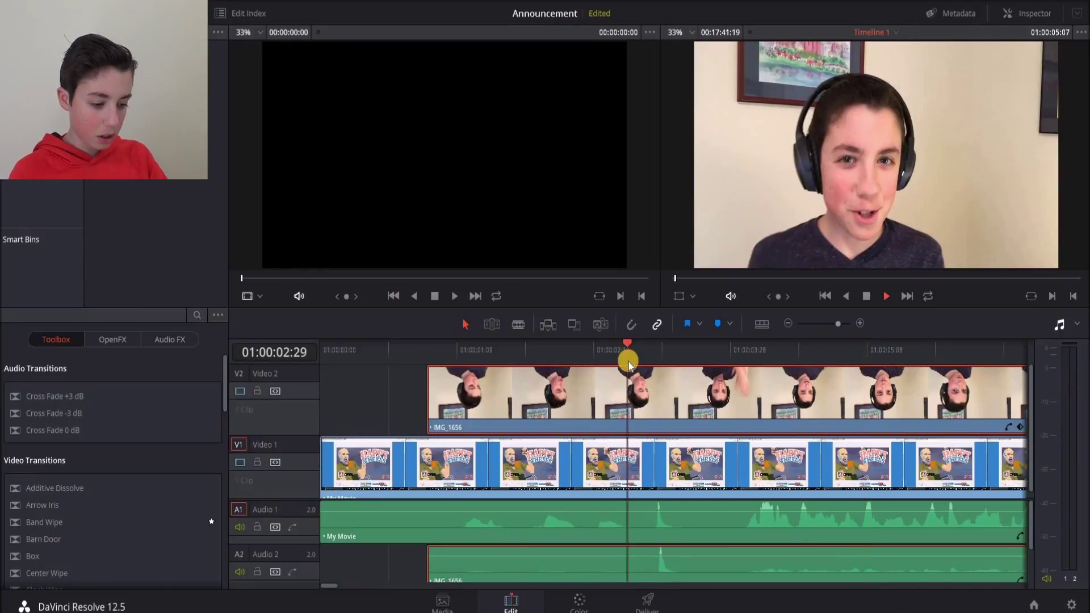
pyautogui.click(882, 297)
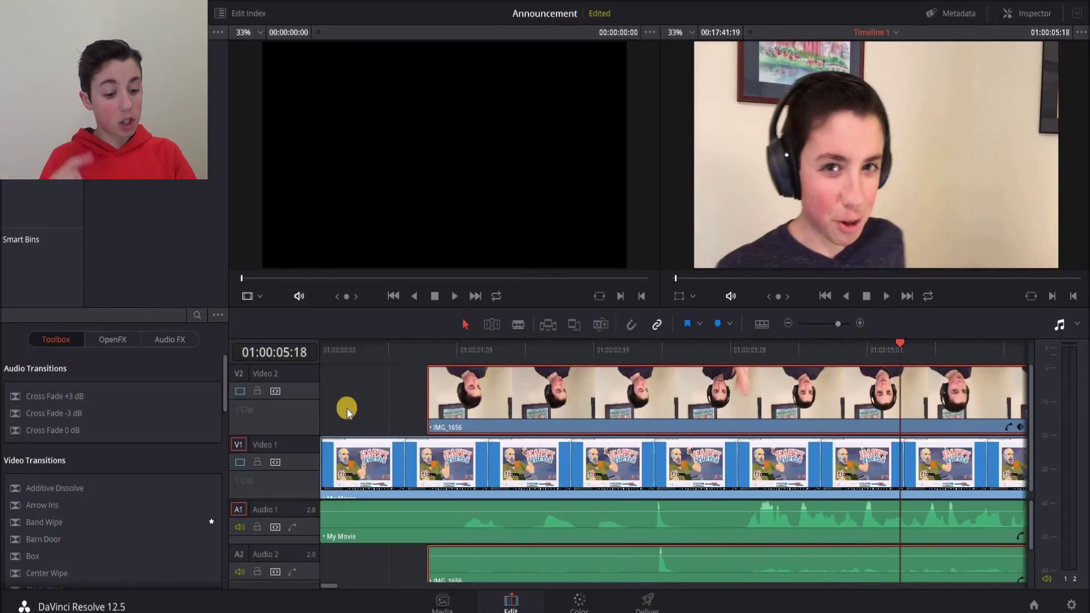
pyautogui.click(518, 324)
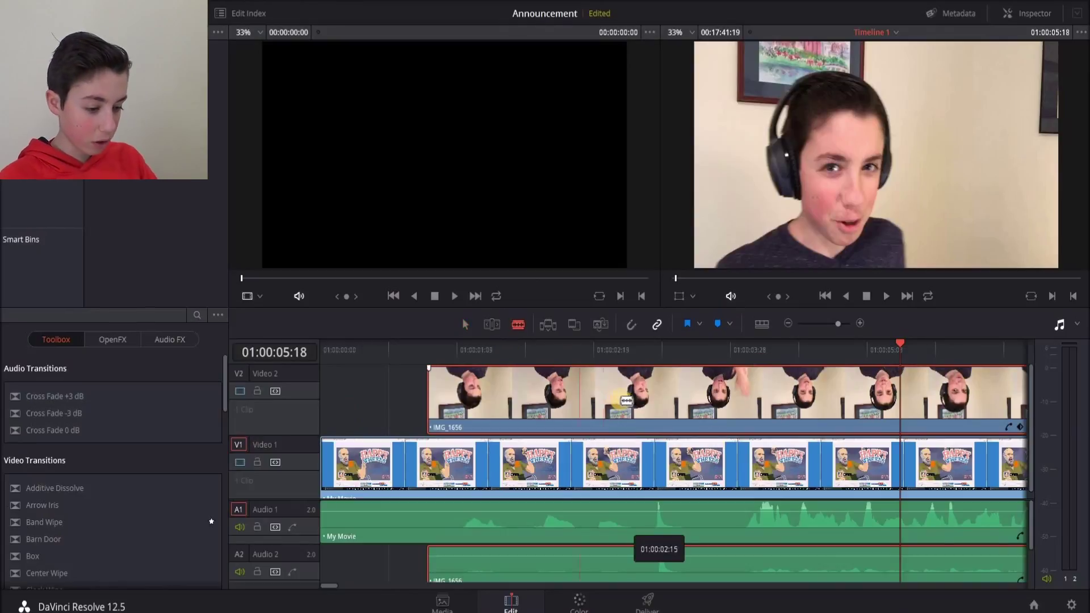
pyautogui.click(648, 412)
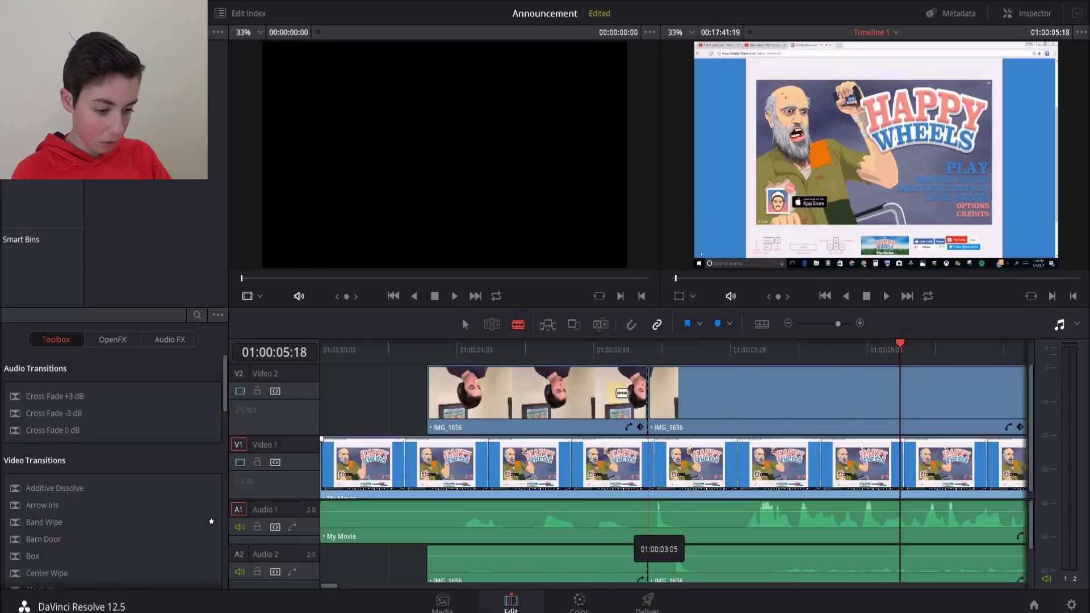
pyautogui.click(657, 488)
pyautogui.click(465, 324)
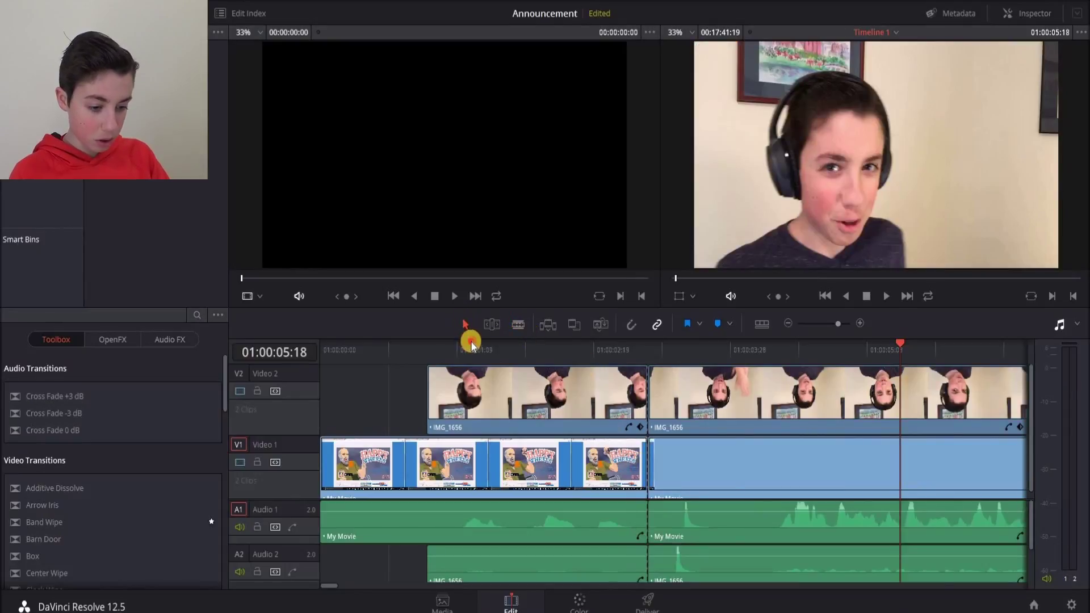
pyautogui.click(523, 419)
pyautogui.click(528, 415)
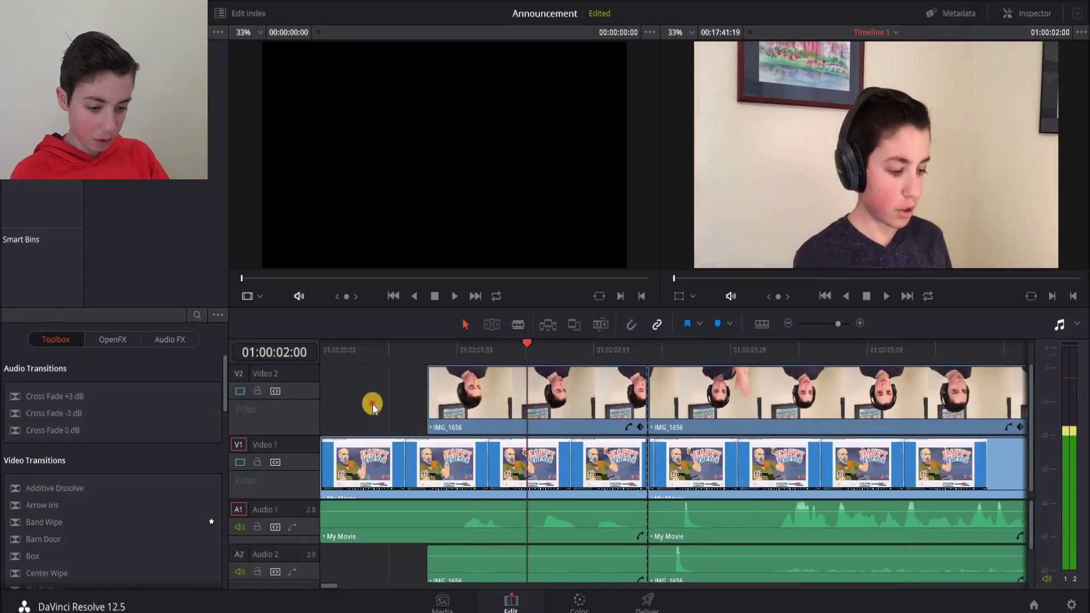
pyautogui.click(560, 526)
pyautogui.scroll(-1, 560, 525)
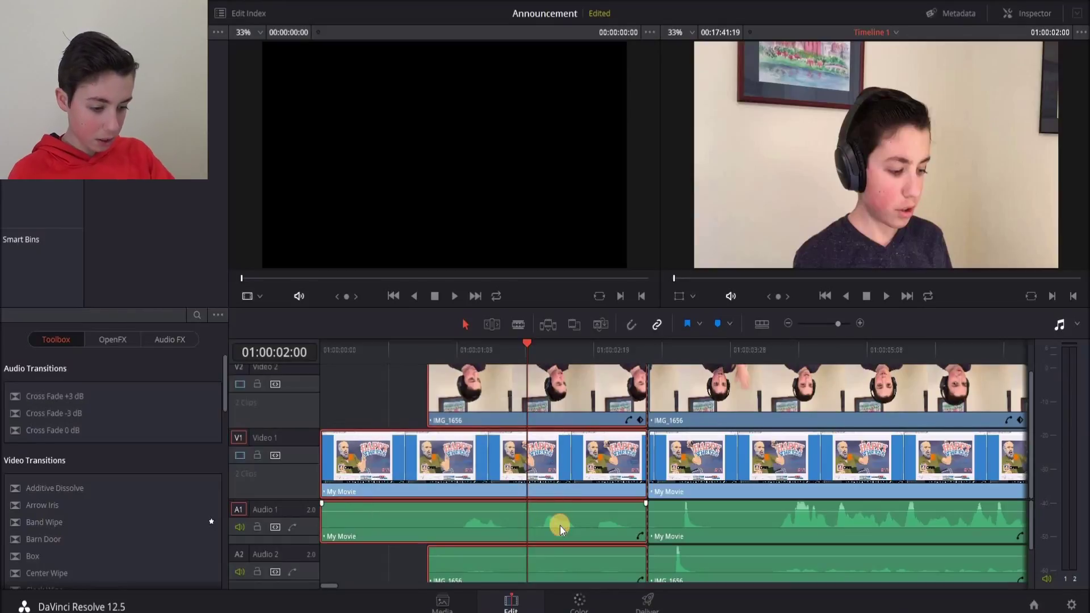
pyautogui.press('BackSpace')
pyautogui.moveTo(348, 366); pyautogui.dragTo(357, 366)
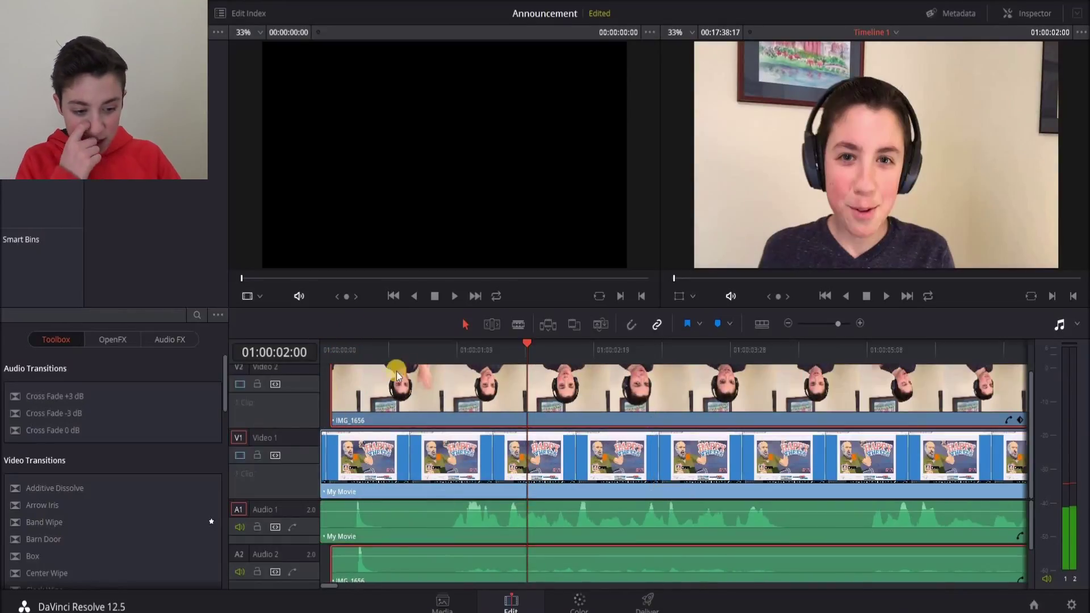
pyautogui.moveTo(483, 367); pyautogui.dragTo(338, 448)
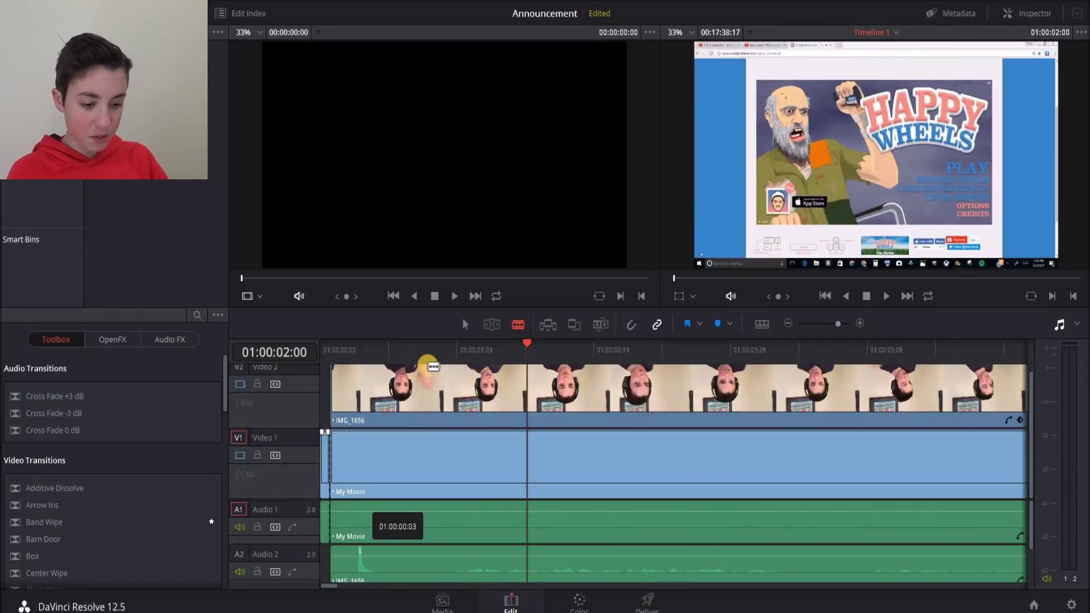
pyautogui.press('a')
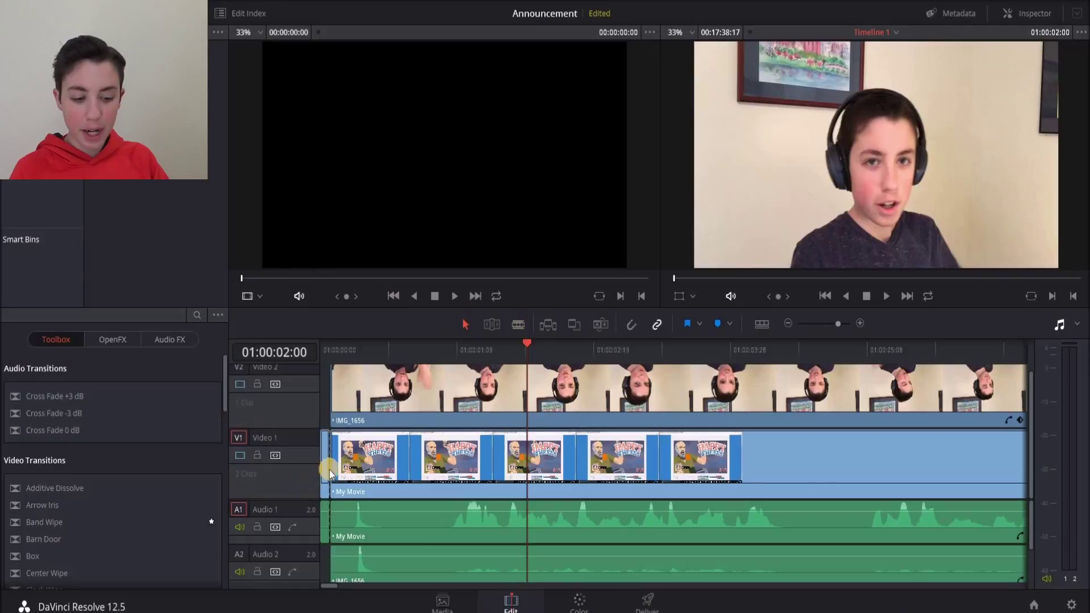
pyautogui.click(324, 472)
pyautogui.press('BackSpace')
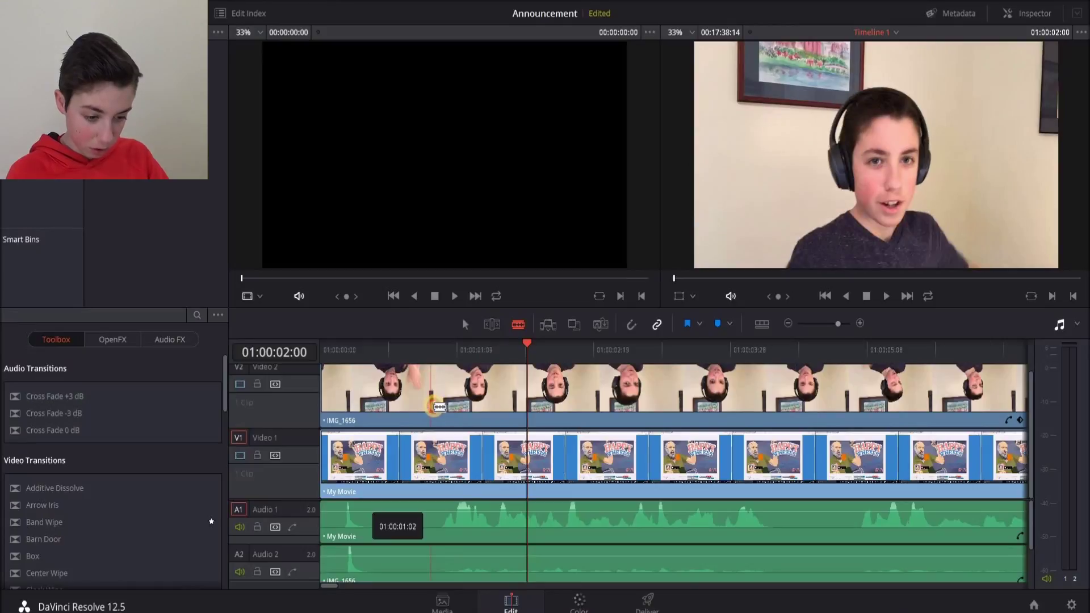
pyautogui.click(430, 404)
pyautogui.click(431, 455)
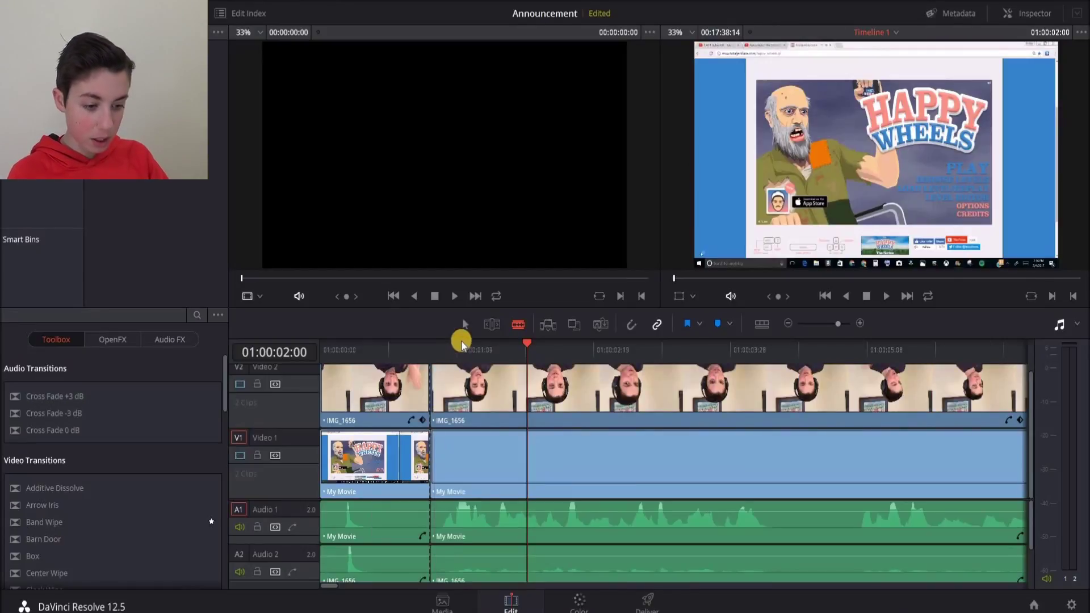
pyautogui.moveTo(397, 399)
pyautogui.mouseDown()
pyautogui.moveTo(379, 399)
pyautogui.moveTo(396, 397)
pyautogui.mouseUp()
pyautogui.hotkey('ctrl', 'z')
pyautogui.hotkey('ctrl', 'z')
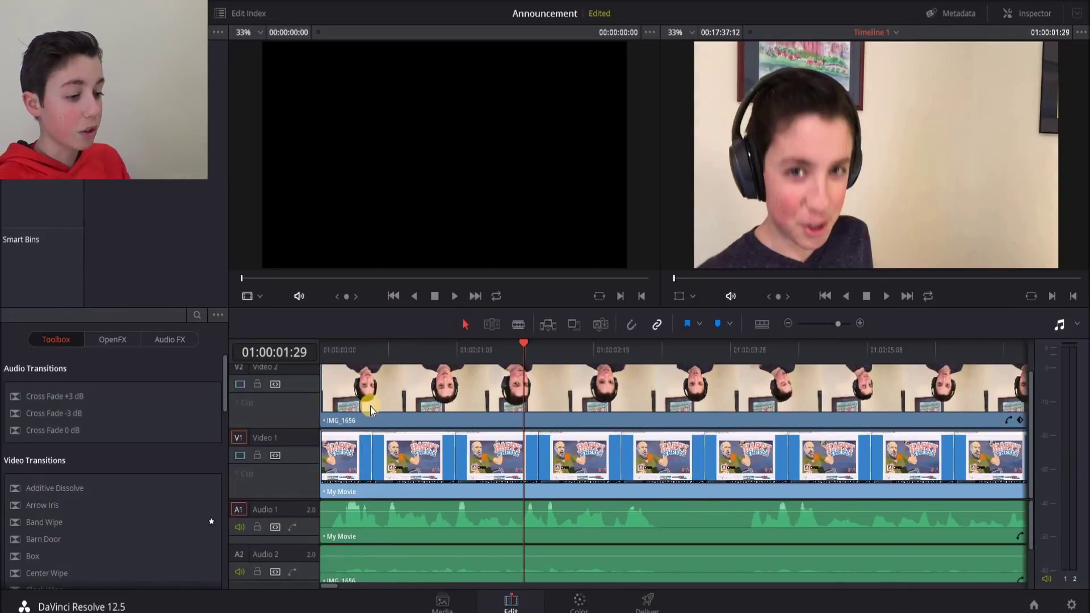
pyautogui.doubleClick(528, 381)
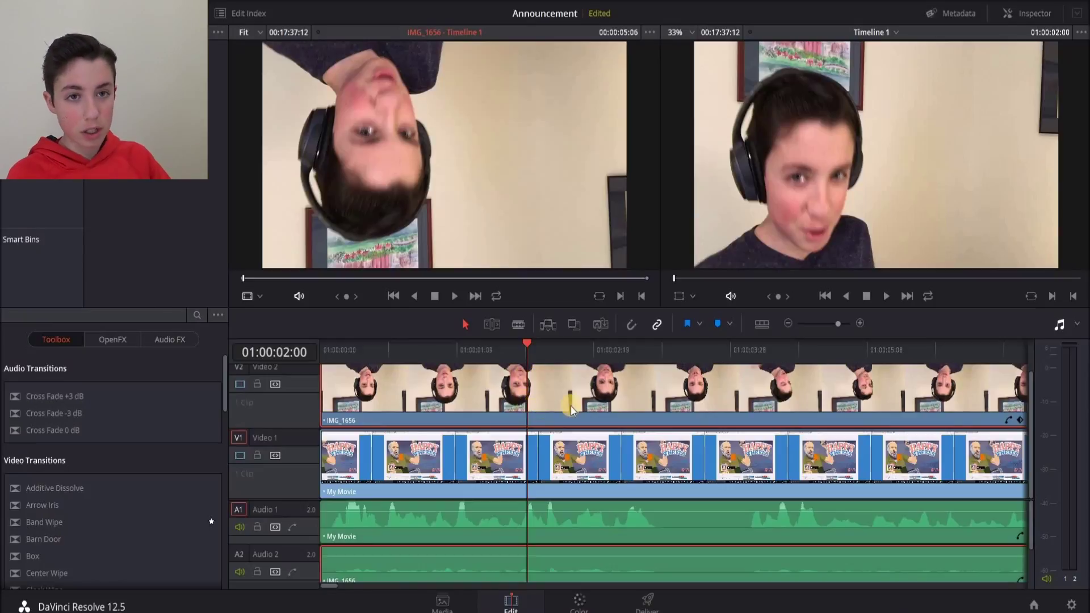
# - Shrink the IMG_1656 overlay using the viewer's Transform on-screen controls
pyautogui.click(692, 301)
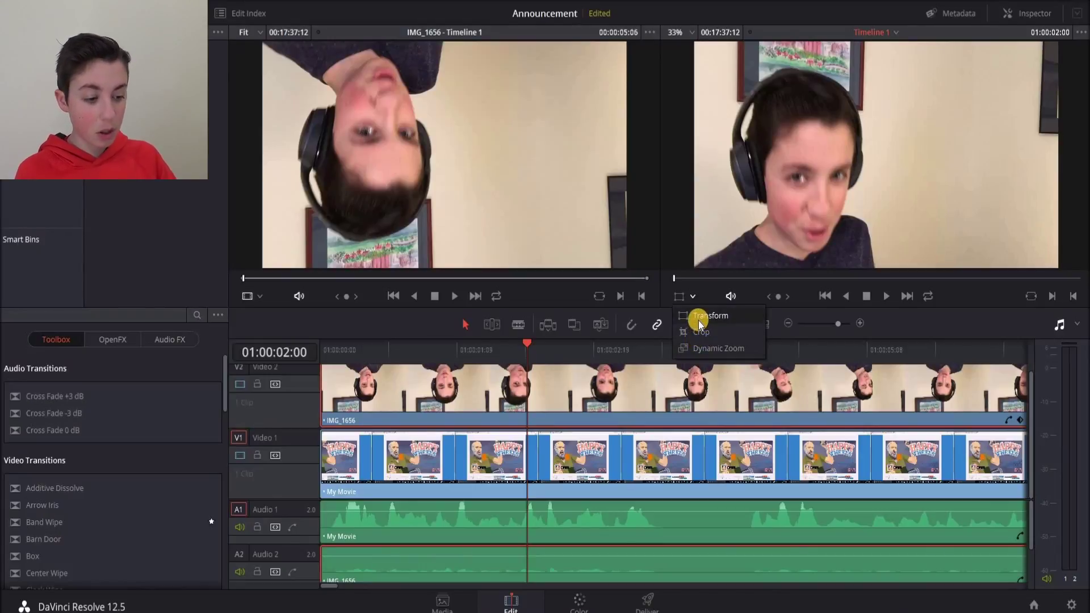
pyautogui.click(698, 320)
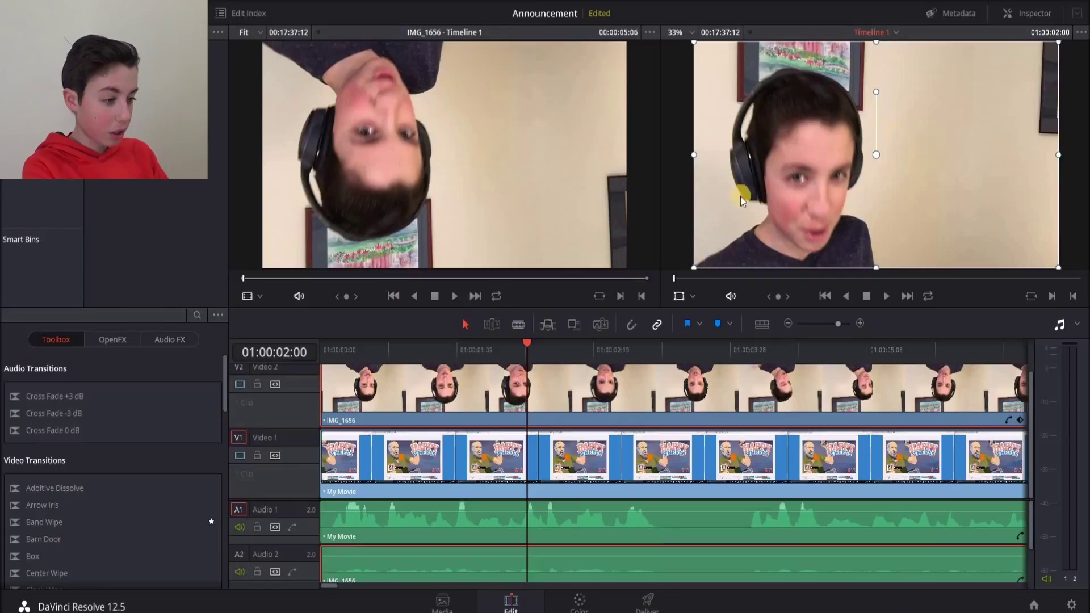
pyautogui.moveTo(694, 270); pyautogui.dragTo(725, 248)
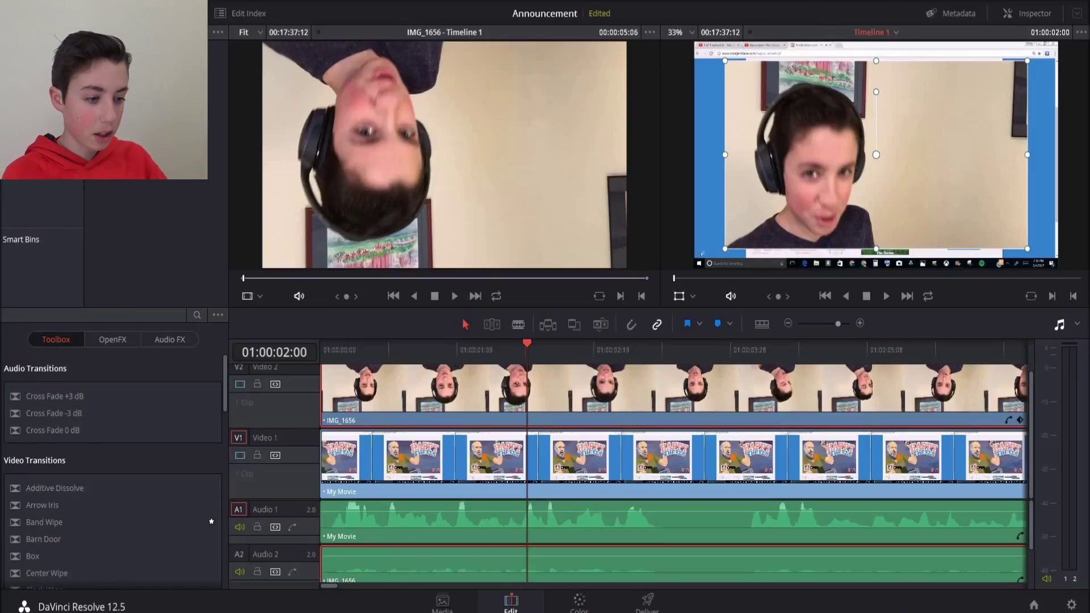
pyautogui.click(690, 296)
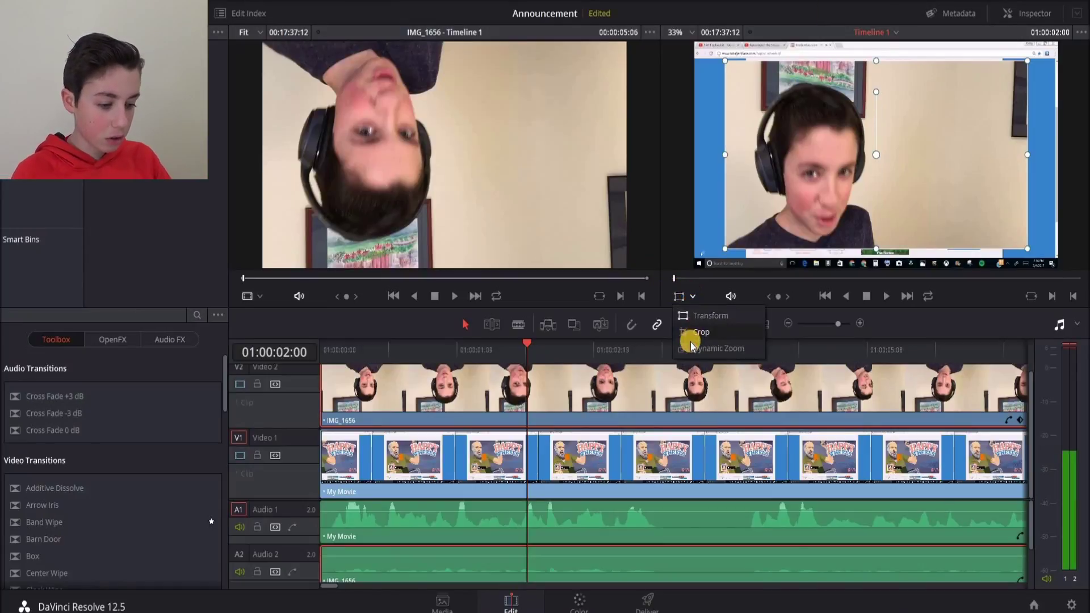
# - Crop the left and right sides of the webcam picture inward with the viewer's Crop controls
pyautogui.click(691, 335)
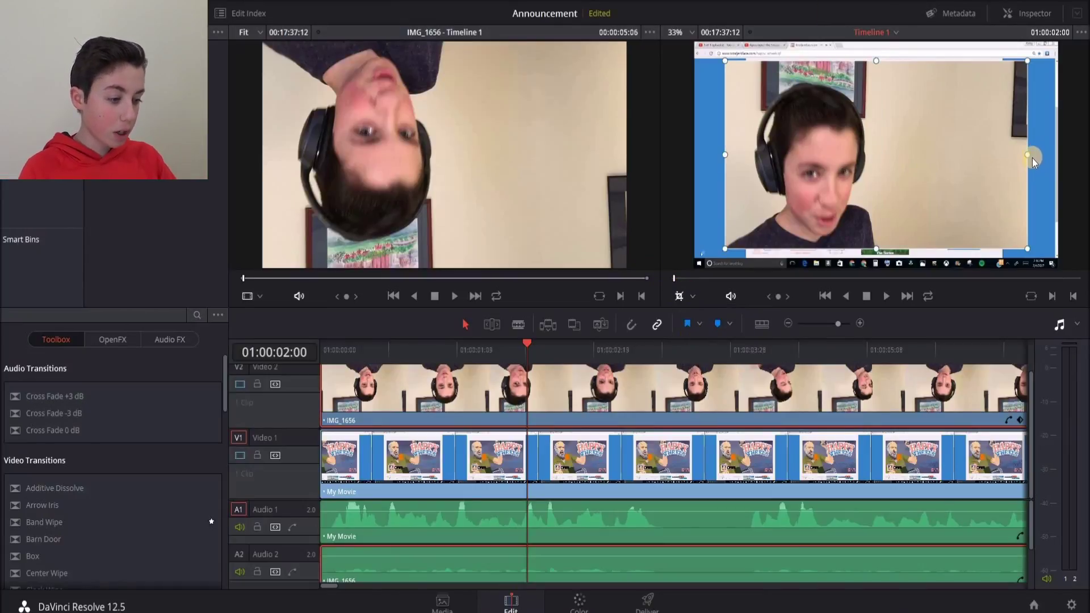
pyautogui.moveTo(1029, 156); pyautogui.dragTo(980, 157)
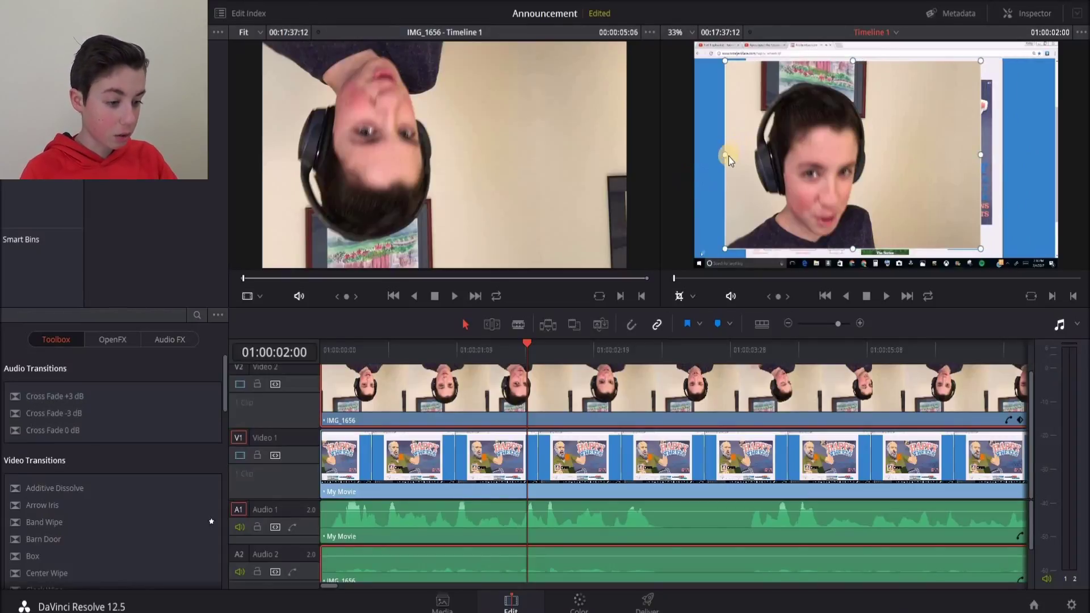
pyautogui.moveTo(726, 156); pyautogui.dragTo(750, 162)
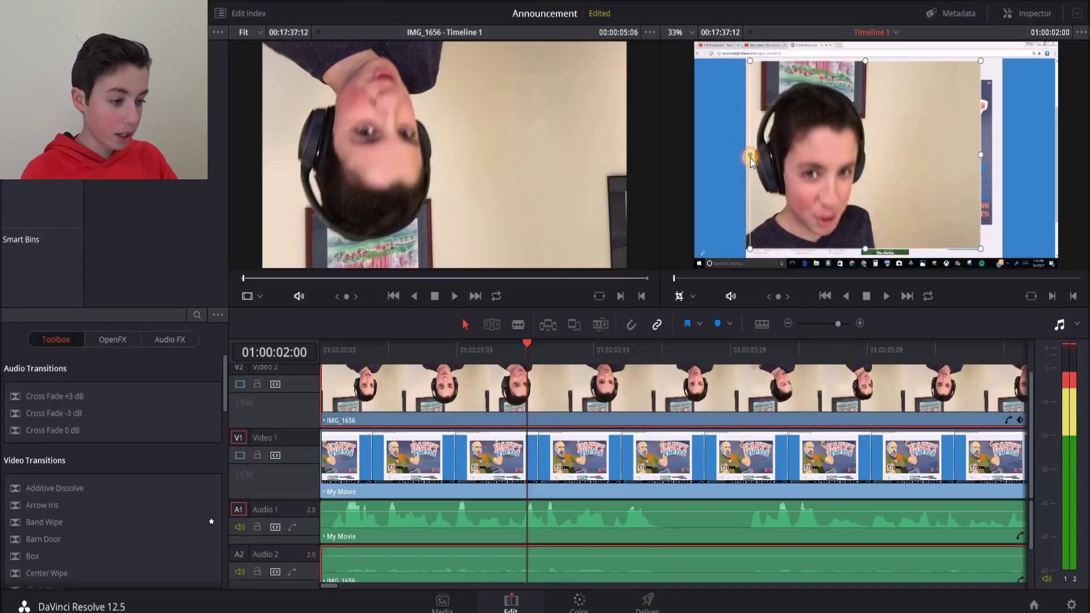
pyautogui.click(952, 161)
pyautogui.moveTo(982, 154); pyautogui.dragTo(970, 159)
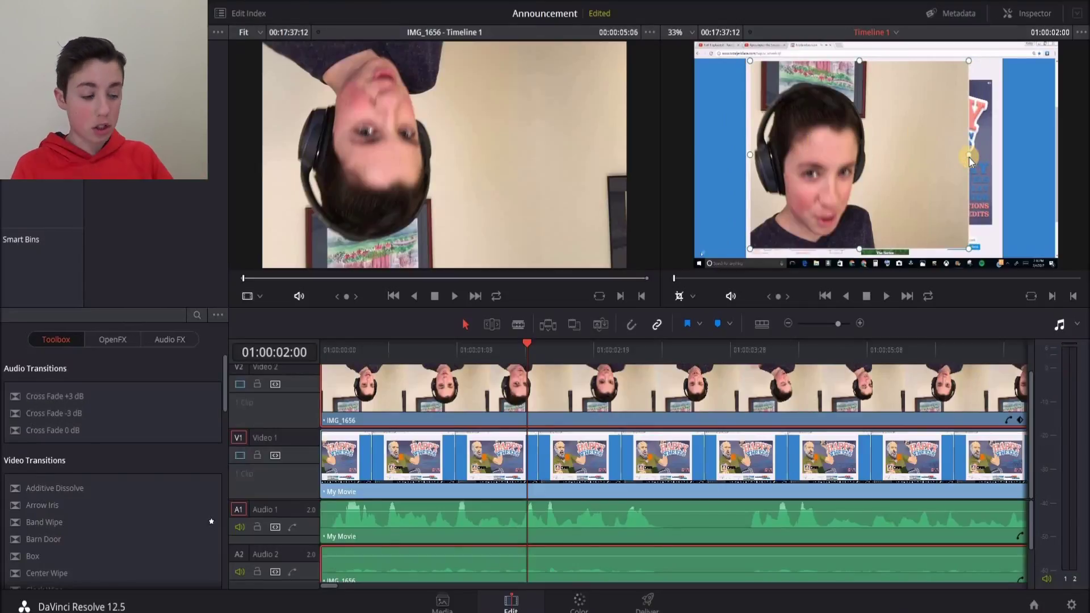
pyautogui.click(692, 299)
pyautogui.click(692, 312)
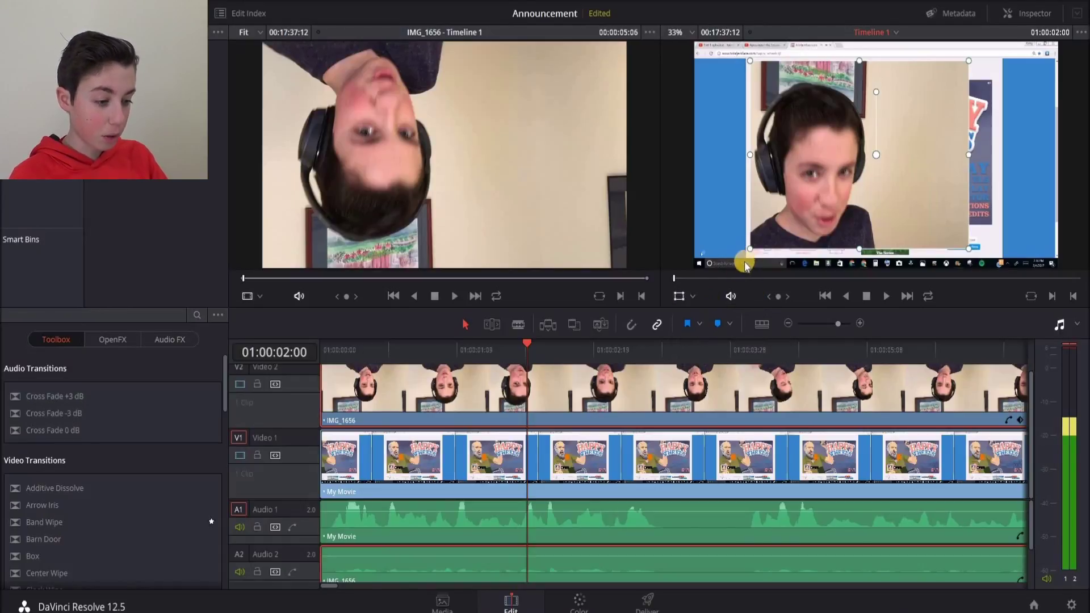
# - Scale the webcam picture down and position it in the top-right corner of the gameplay
pyautogui.moveTo(768, 236); pyautogui.dragTo(841, 204)
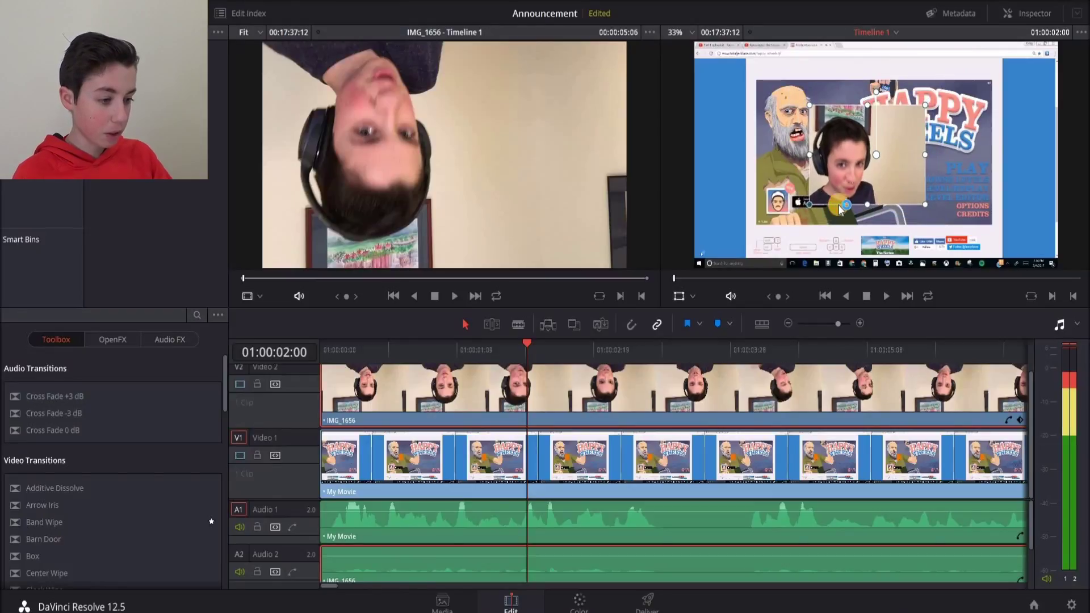
pyautogui.moveTo(989, 95)
pyautogui.mouseDown()
pyautogui.moveTo(1006, 87)
pyautogui.moveTo(980, 99)
pyautogui.mouseUp()
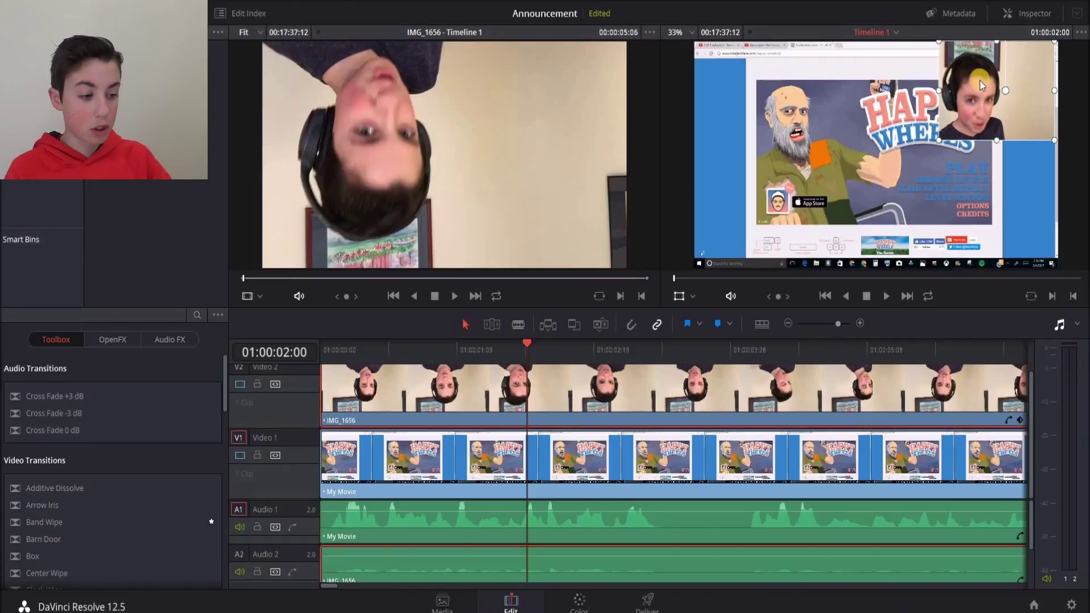
pyautogui.moveTo(936, 148); pyautogui.dragTo(999, 96)
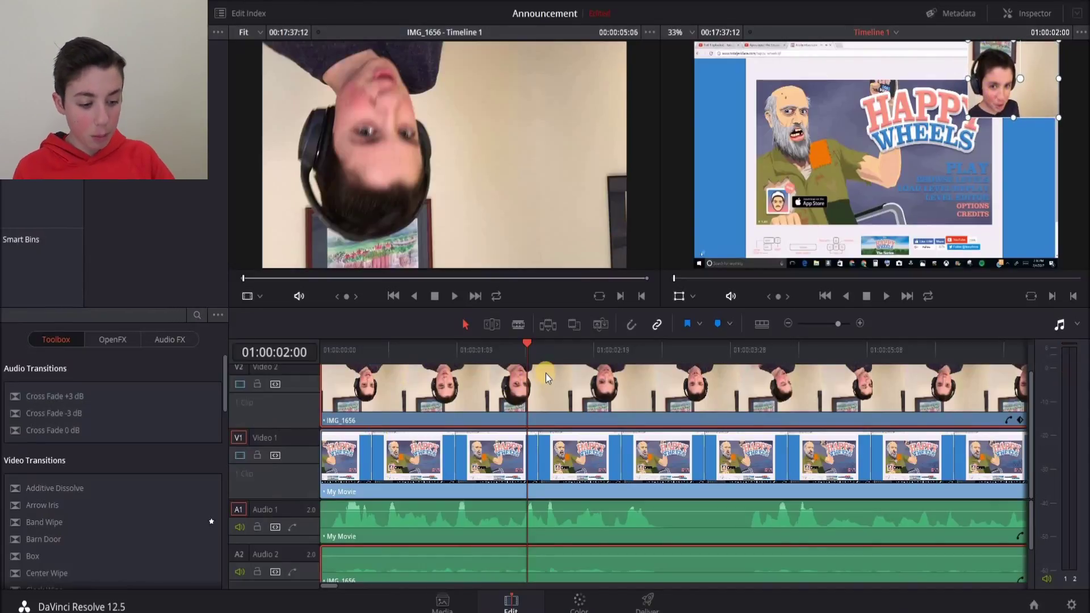
# - Lower the webcam audio volume on Audio 2, checking the level with playback
pyautogui.press('space')
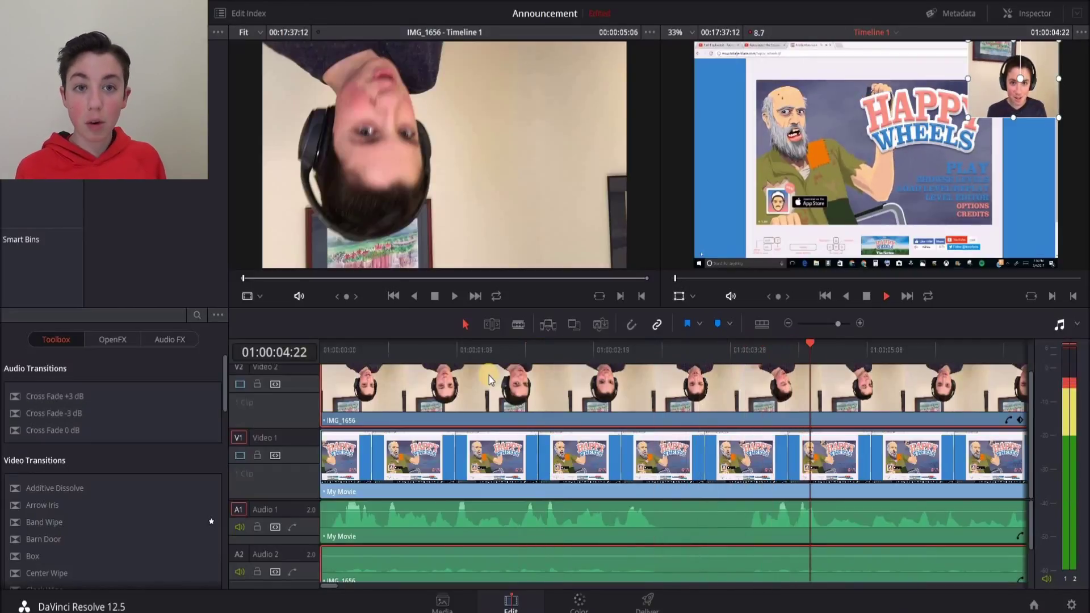
pyautogui.press('space')
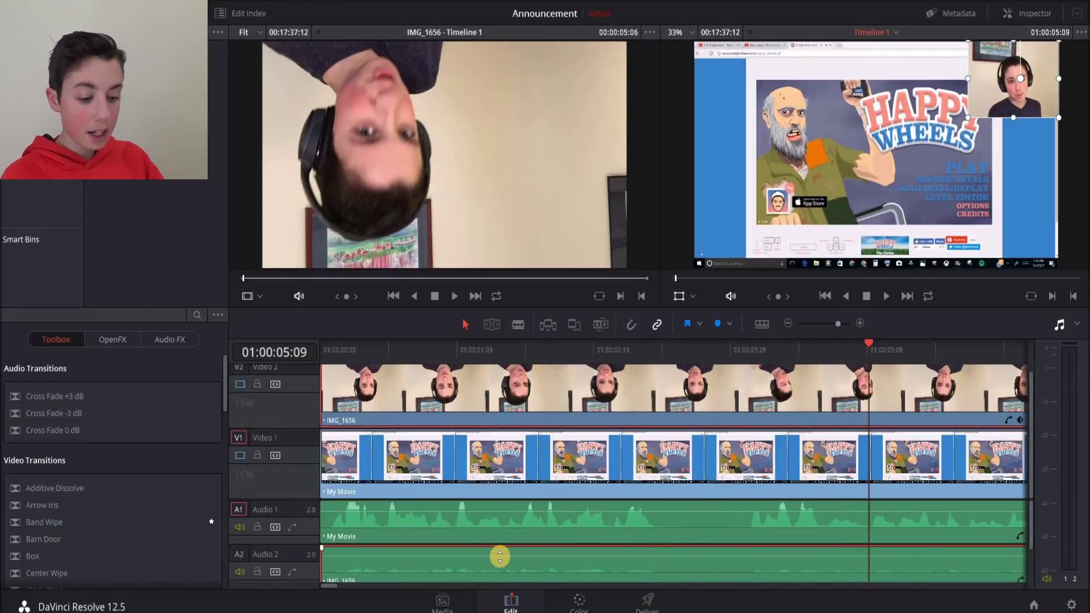
pyautogui.moveTo(499, 556); pyautogui.dragTo(500, 563)
pyautogui.press('space')
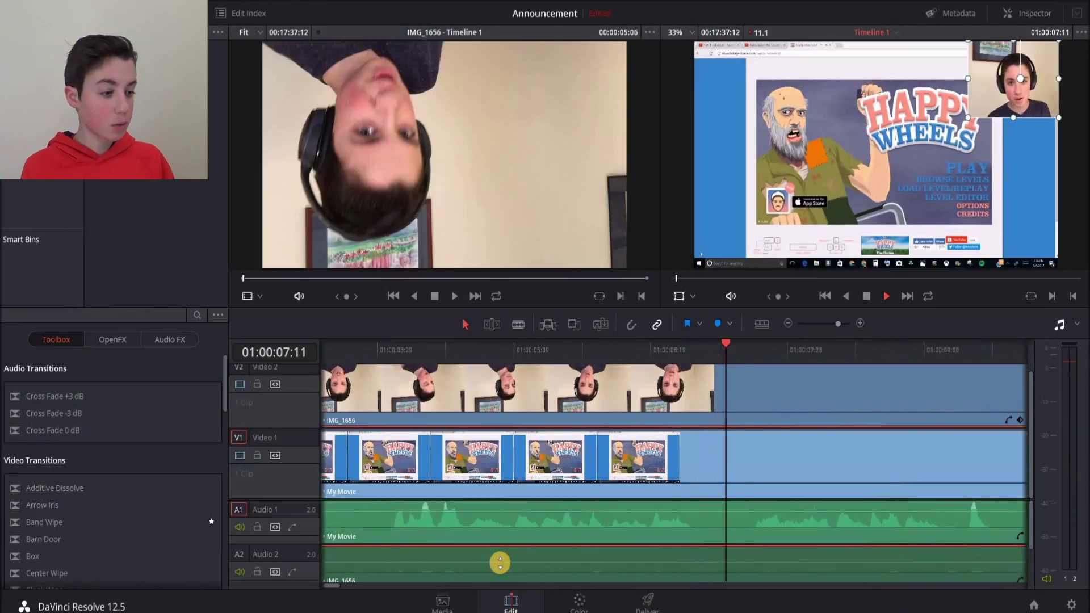
pyautogui.press('space')
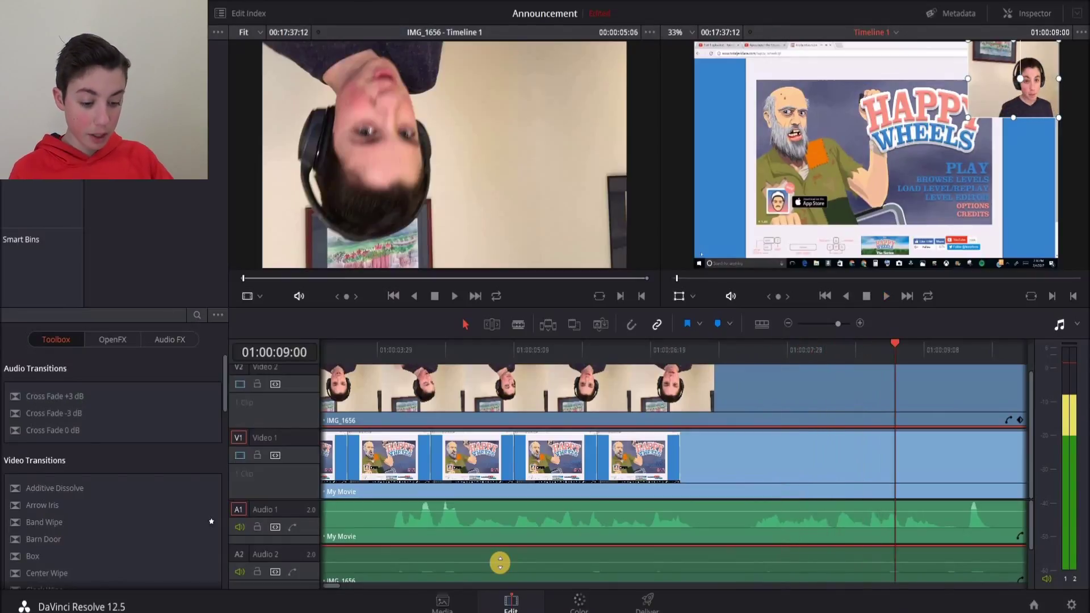
# - Preview a later part of the timeline and show IMG_1656's settings in the Inspector
pyautogui.click(377, 588)
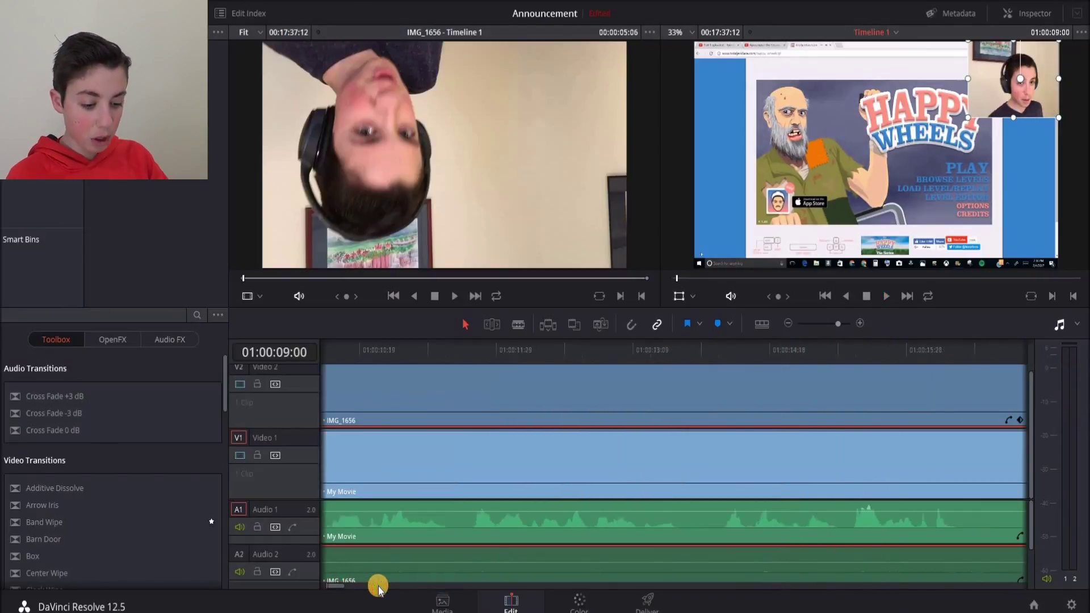
pyautogui.moveTo(378, 587); pyautogui.dragTo(378, 587)
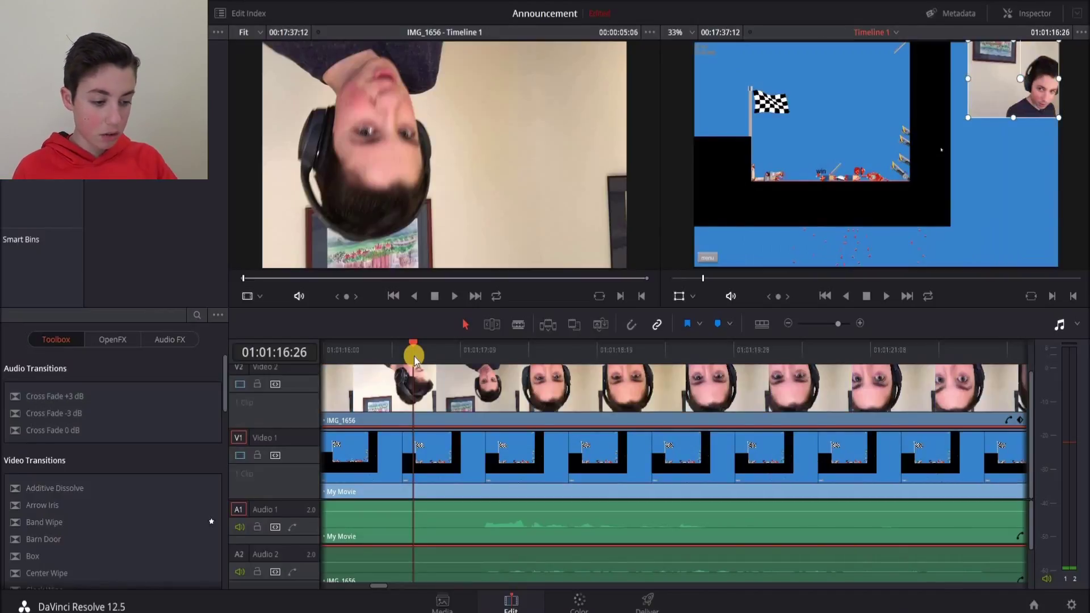
pyautogui.press('space')
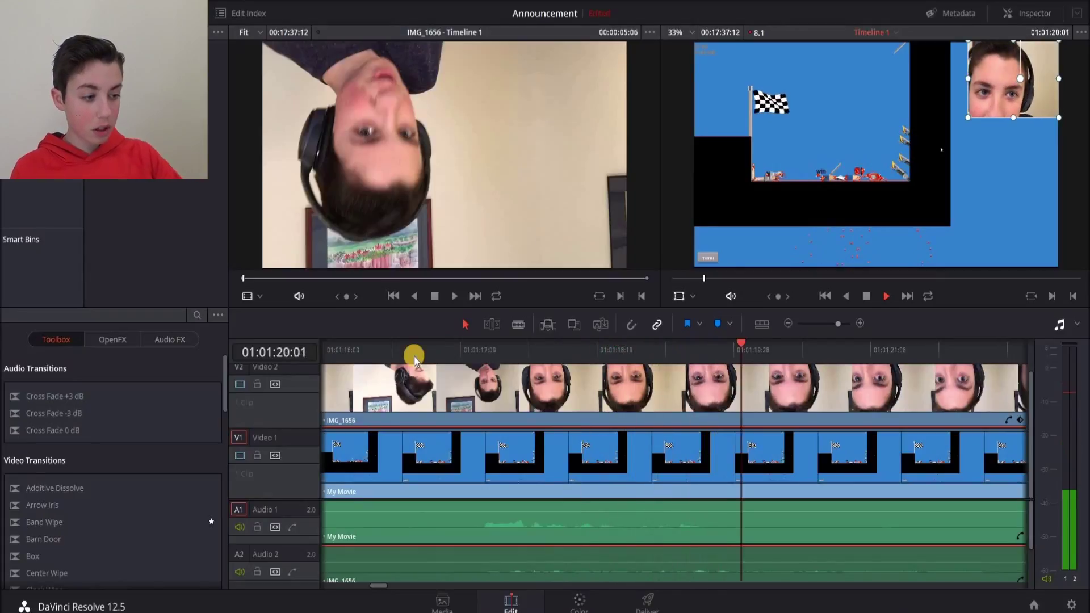
pyautogui.press('space')
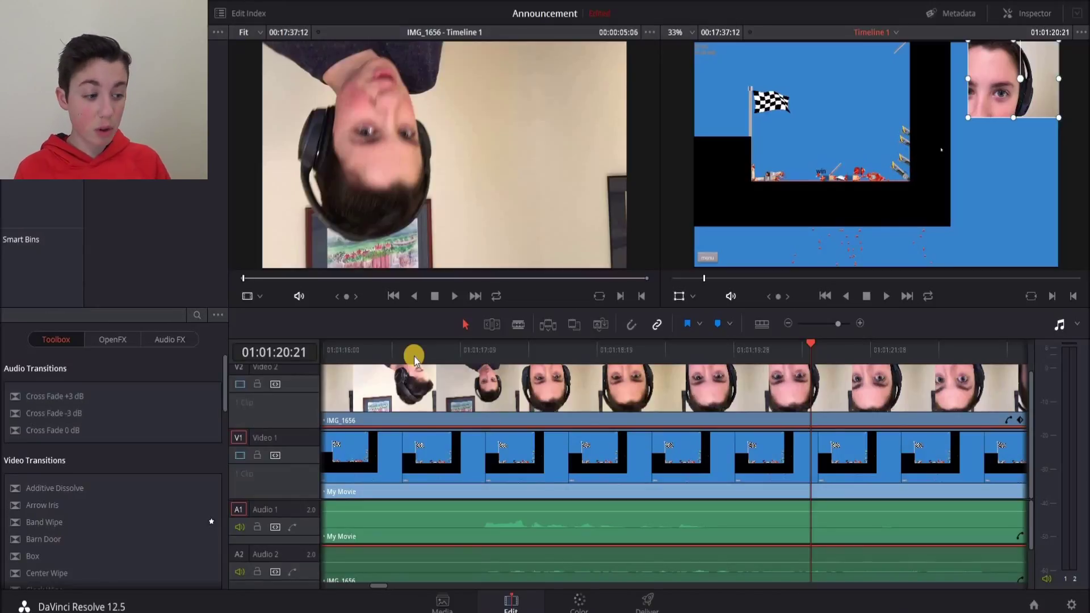
pyautogui.click(1018, 14)
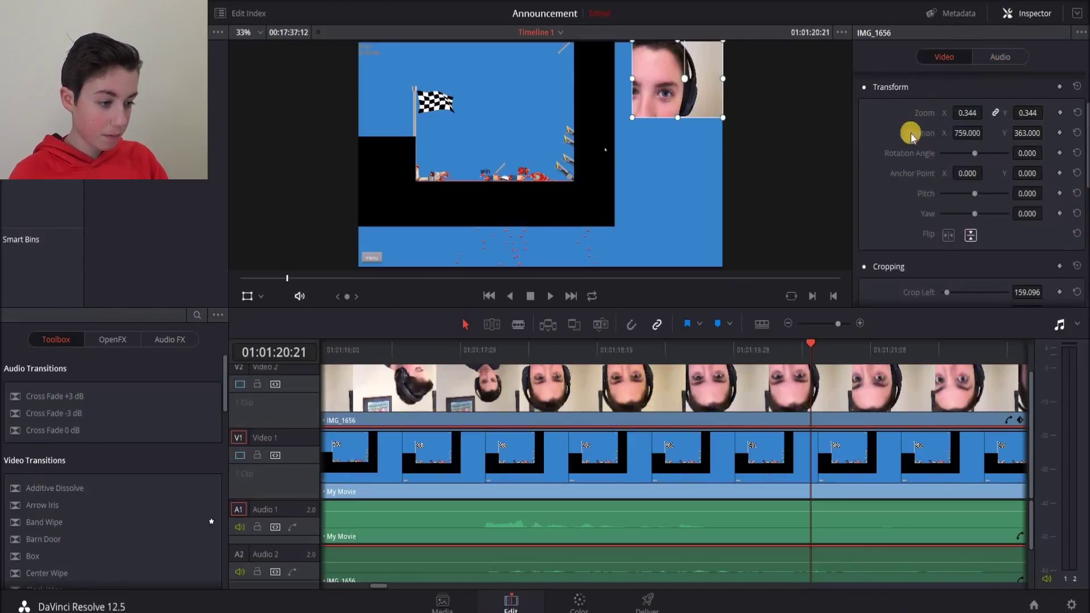
# - Mirror the corner webcam picture with the horizontal Flip in the Inspector's Transform settings
pyautogui.click(1028, 13)
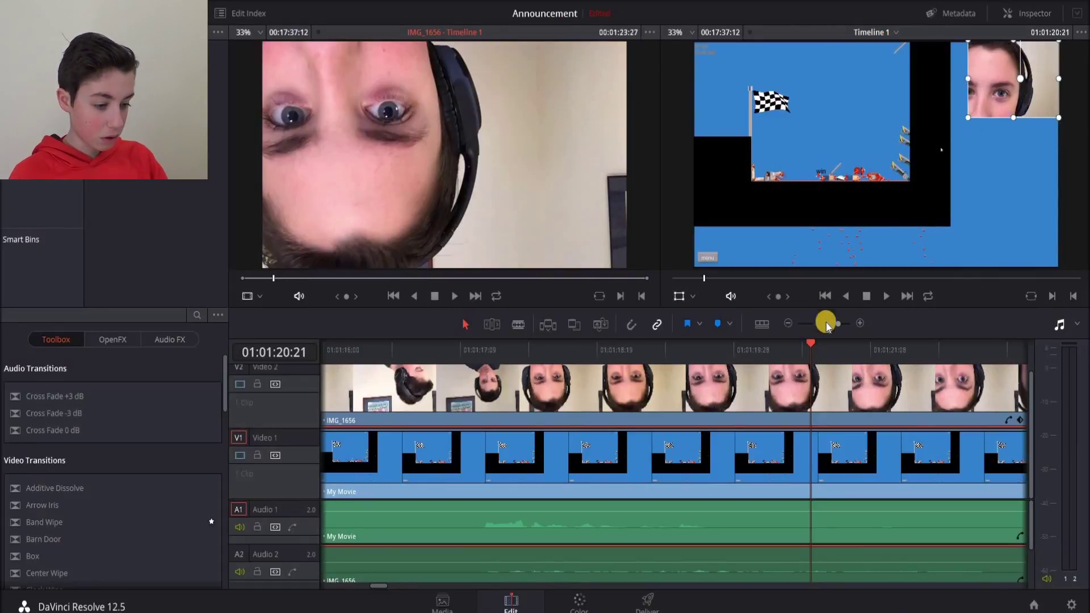
pyautogui.click(1028, 13)
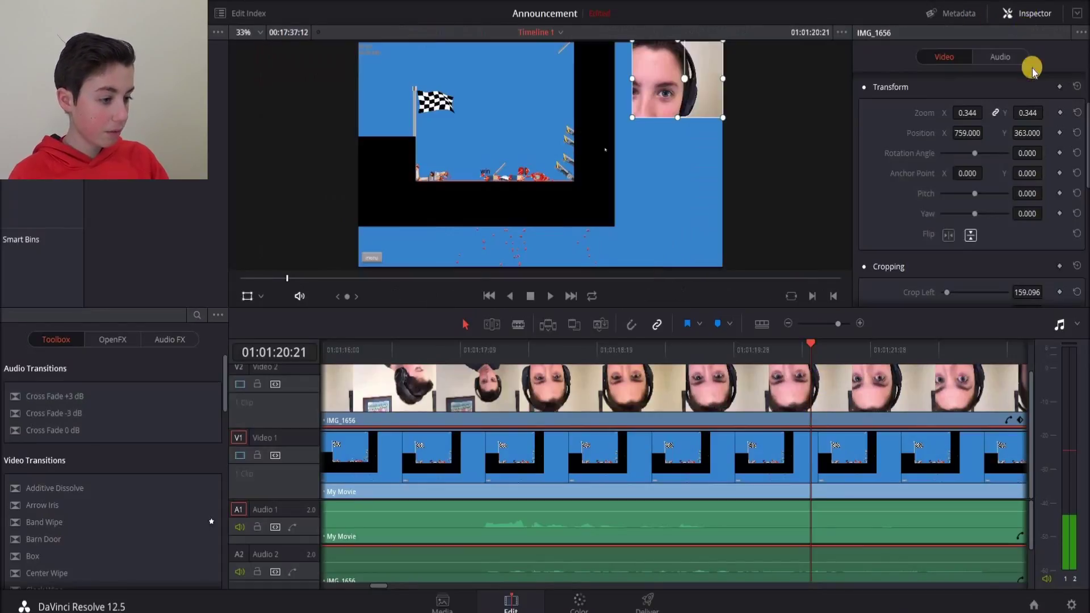
pyautogui.scroll(2, 998, 136)
pyautogui.scroll(-2, 1002, 142)
pyautogui.scroll(-1, 988, 181)
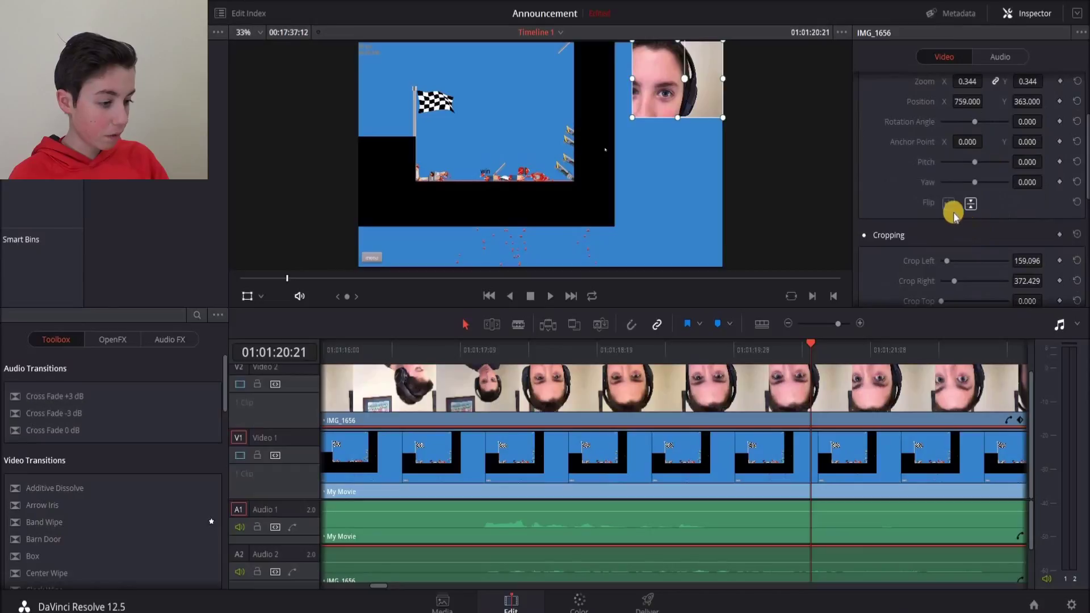
pyautogui.click(949, 204)
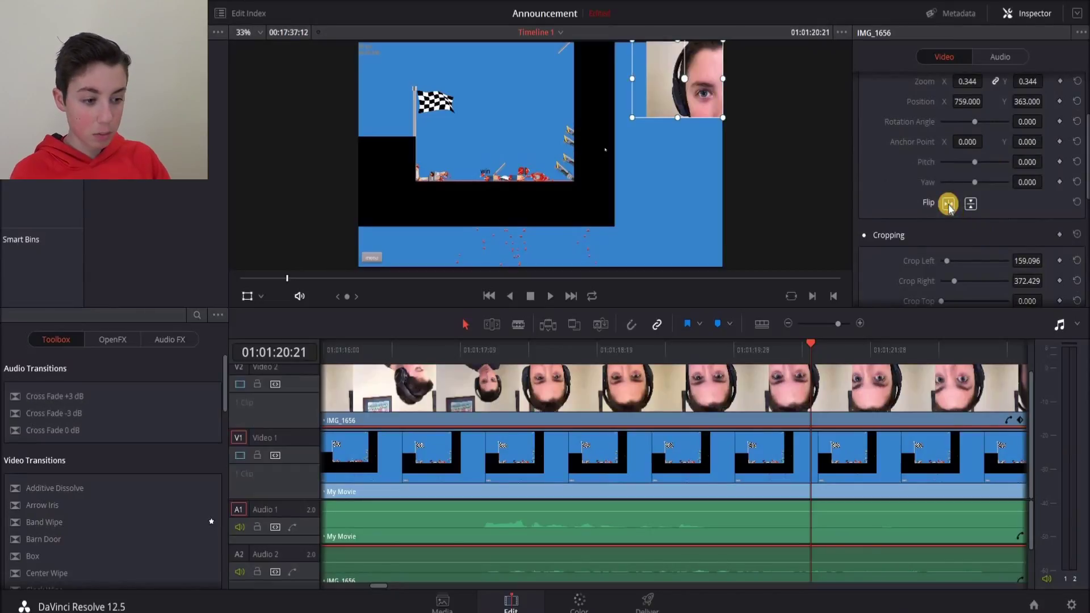